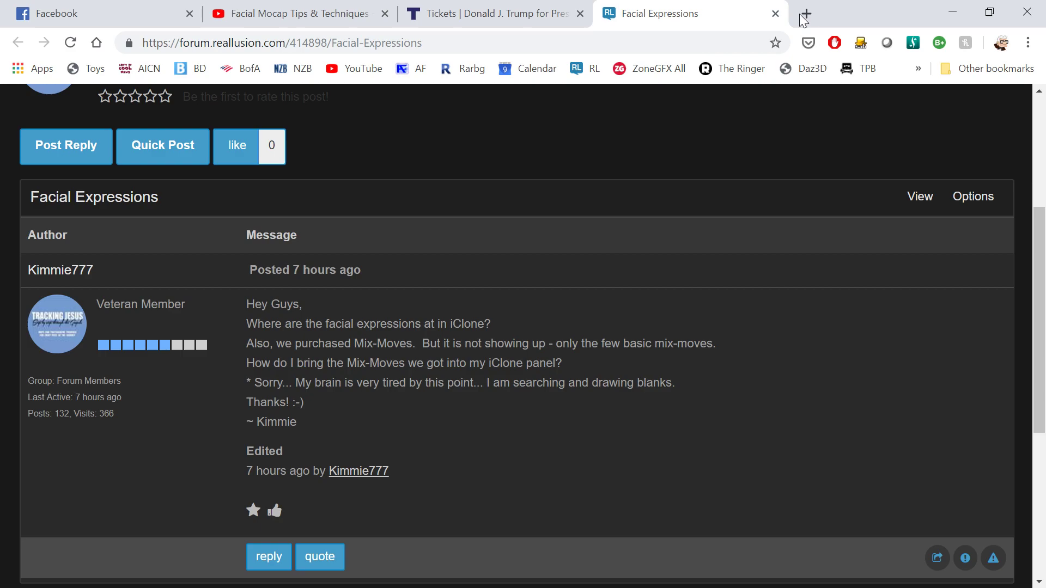
Open a new browser tab and go to mixamo.com.
left_click(806, 13)
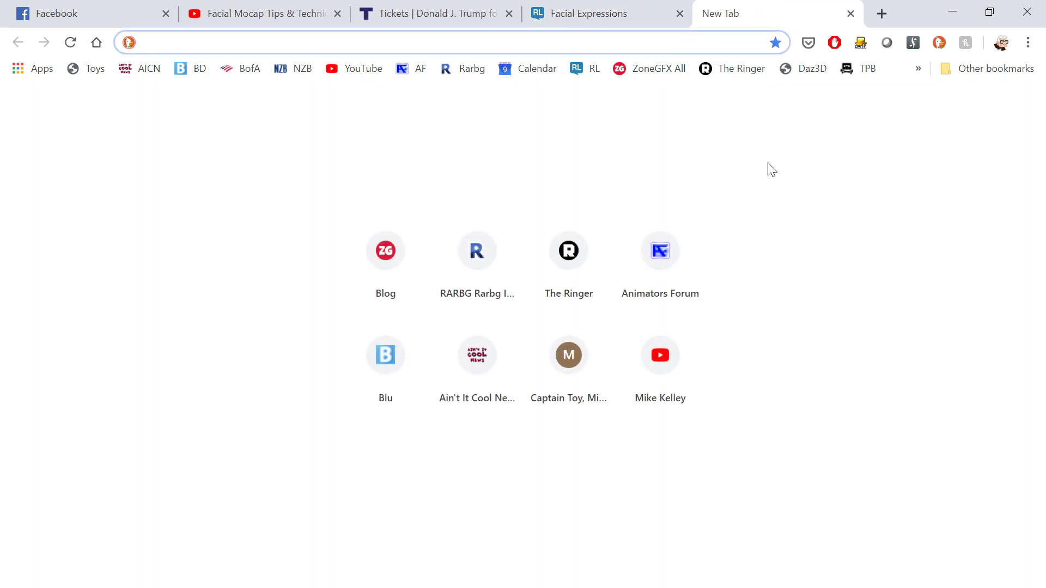
type("mixamo.com/#/")
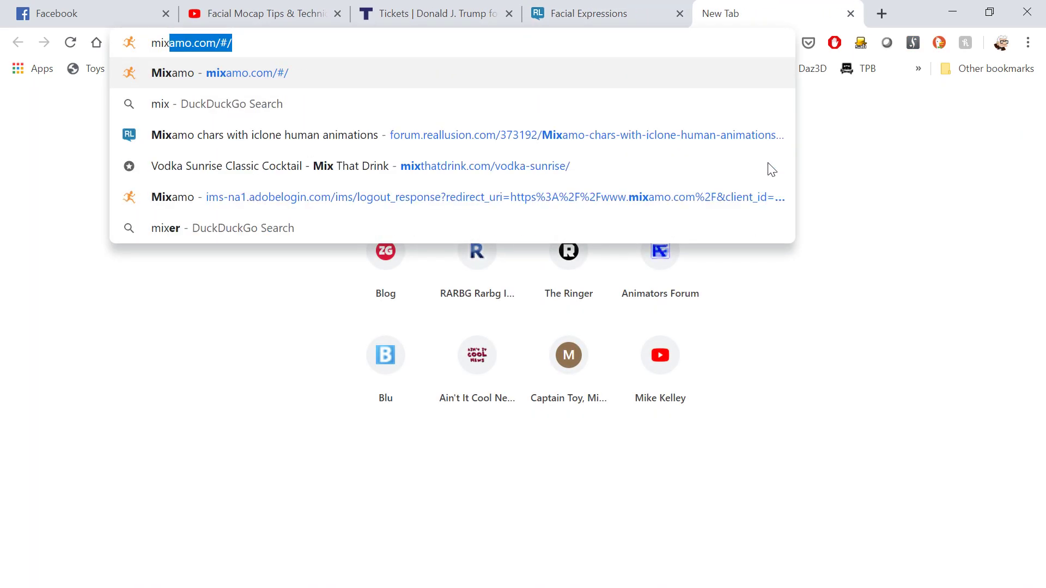
key("Return")
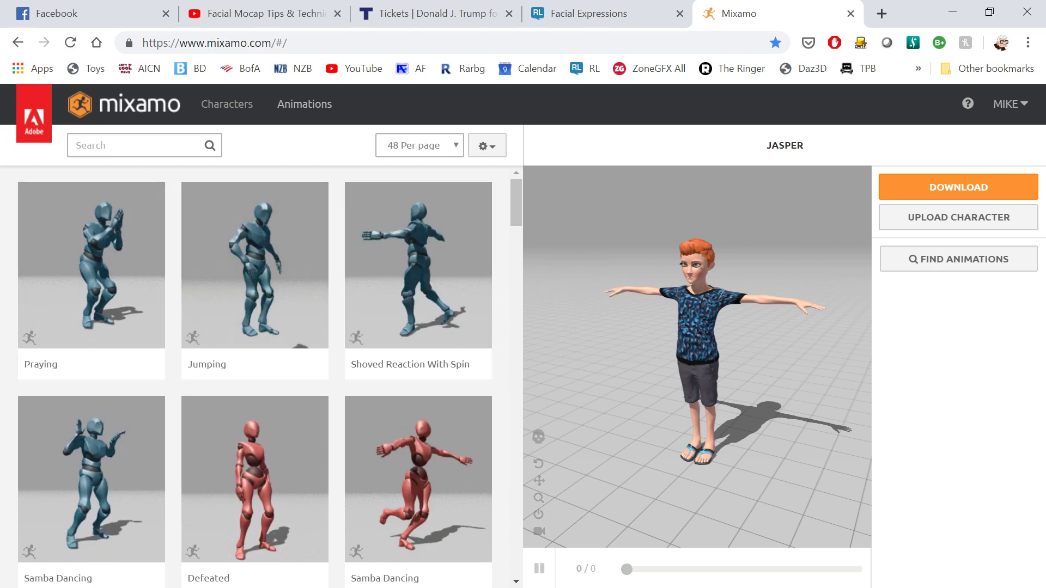
Search Mixamo for 'idle', preview two Idle animations on Jasper, then hide the browser.
left_click(137, 145)
type("ui")
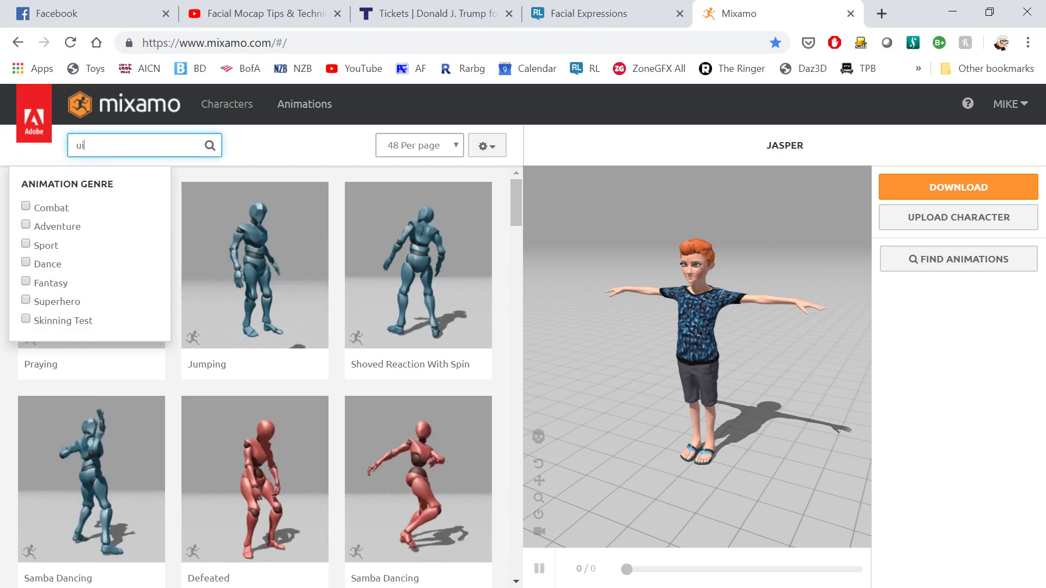
key("BackSpace")
key("BackSpace")
type("idle")
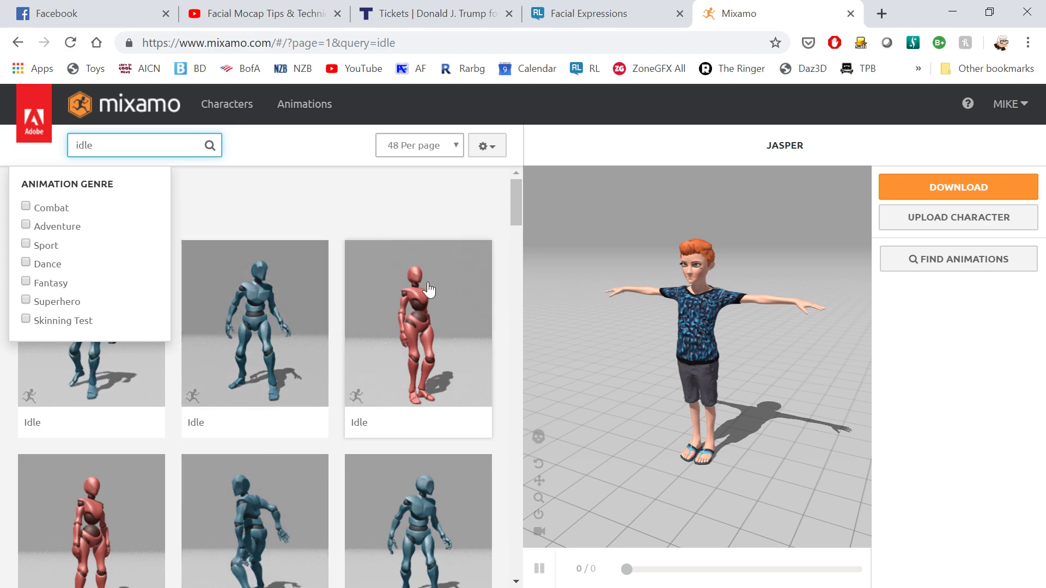
scroll(295, 291, "down", 3)
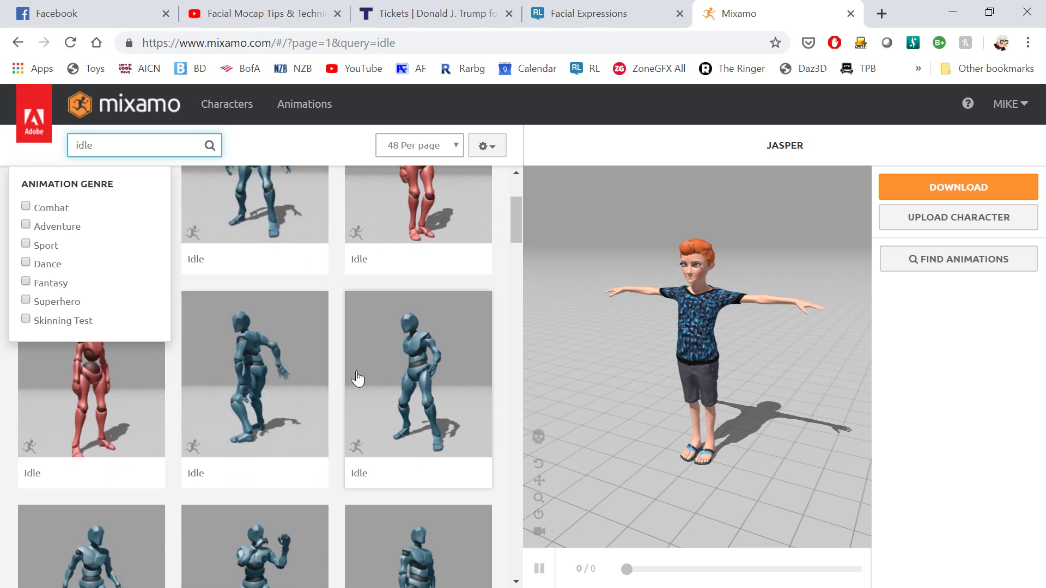
left_click(424, 395)
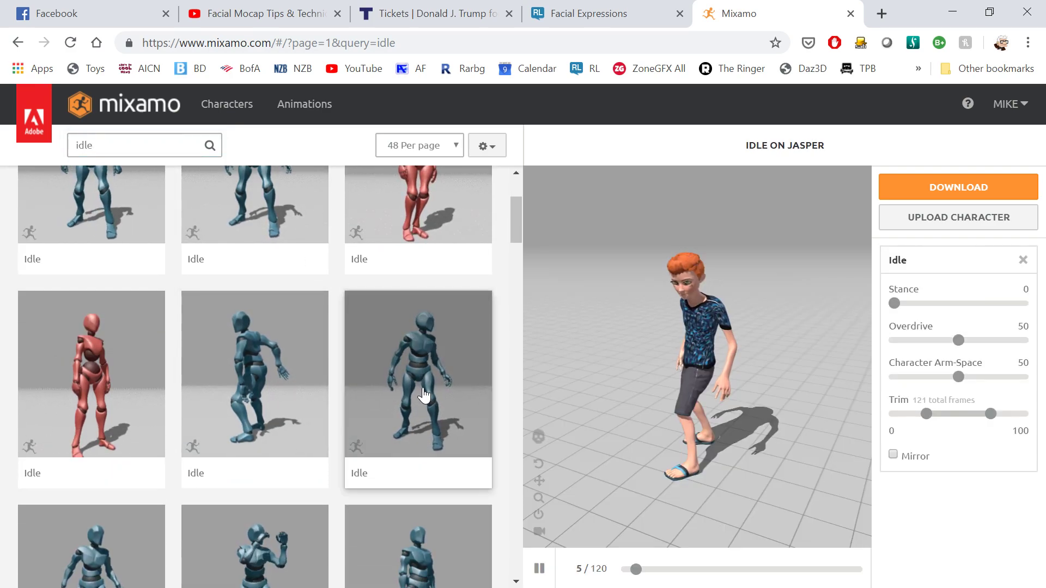
scroll(424, 395, "up", 3)
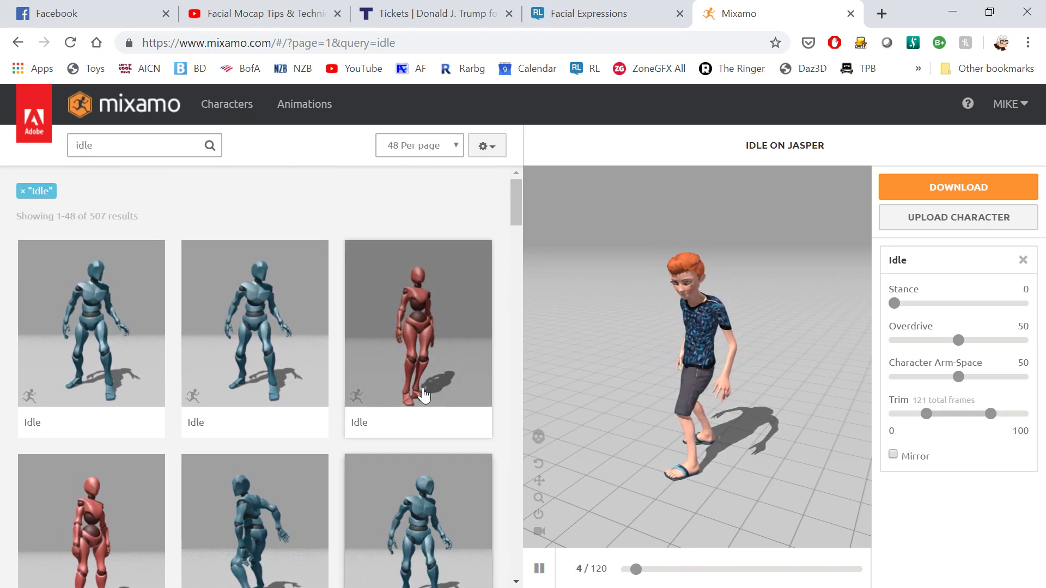
left_click(223, 347)
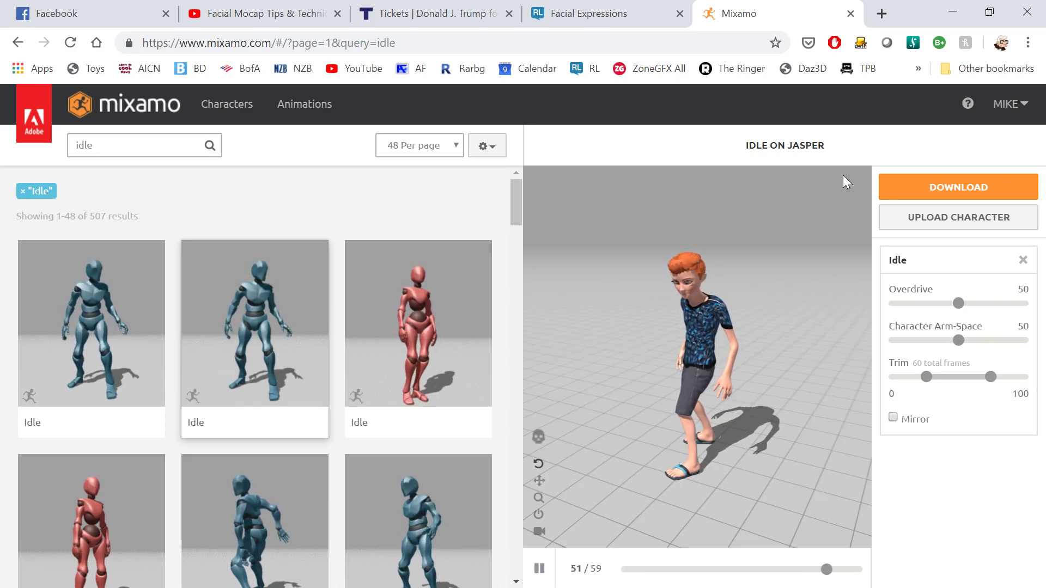
left_click(953, 12)
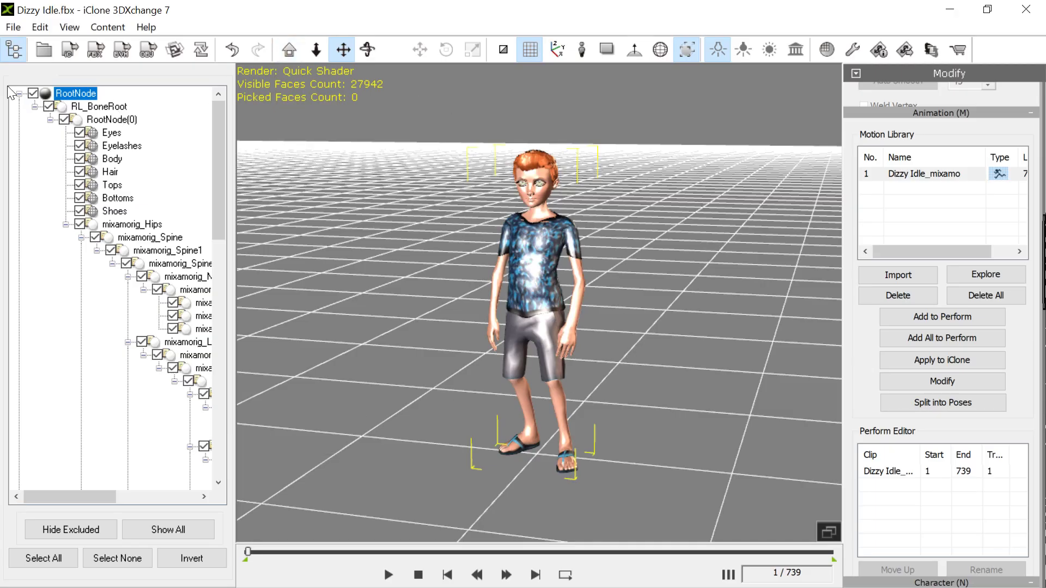
Open Dwarf Idle.fbx with its animation and facial clips, converting the character.
left_click(19, 28)
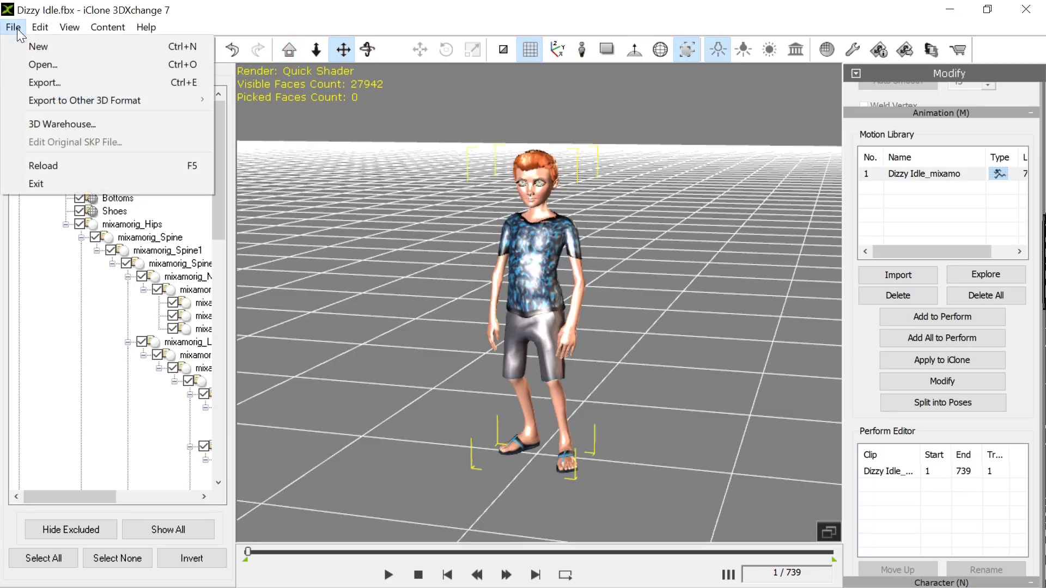
left_click(33, 64)
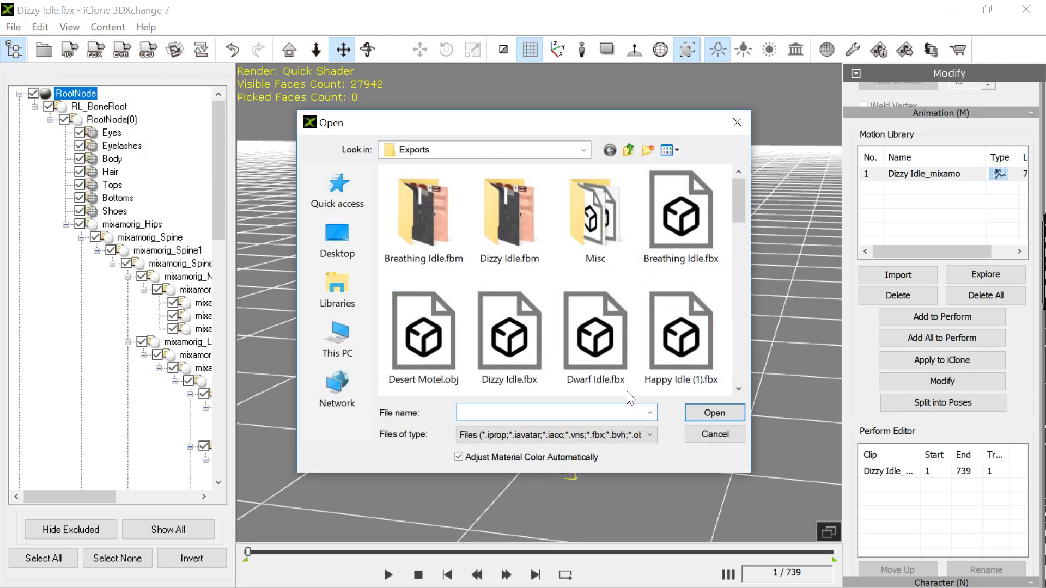
double_click(593, 352)
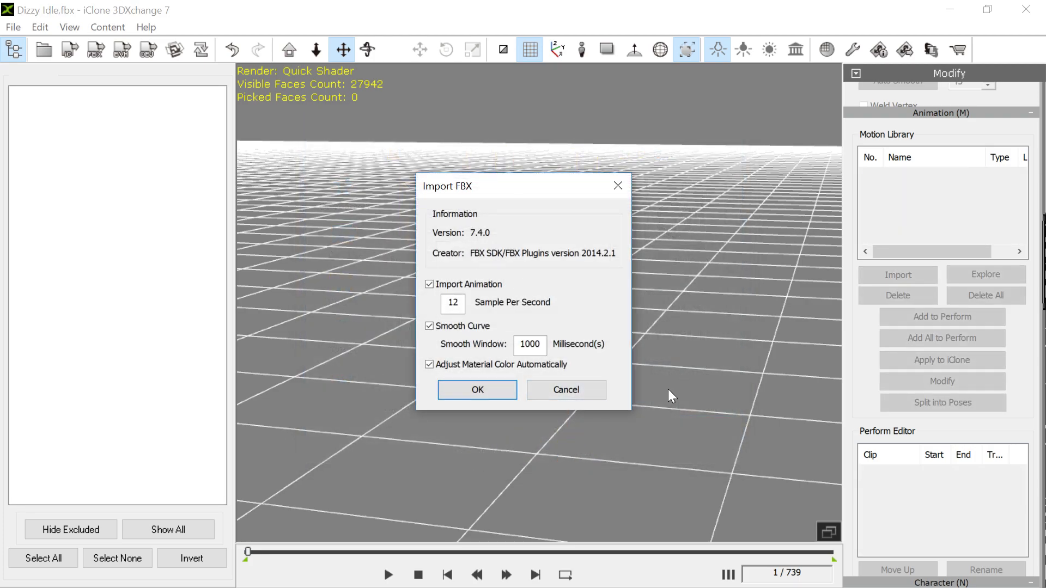
left_click(495, 397)
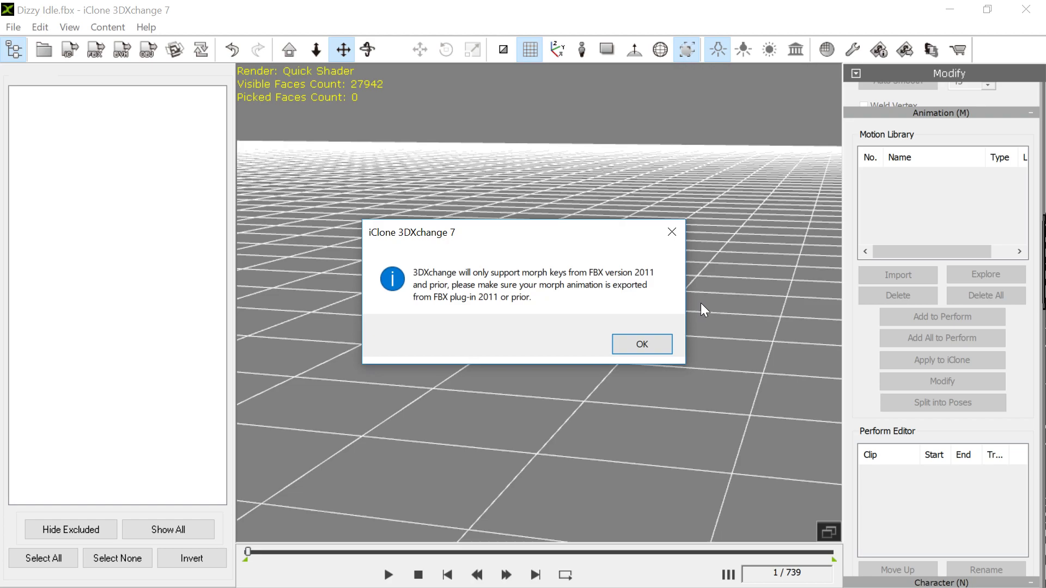
left_click(663, 345)
left_click(580, 409)
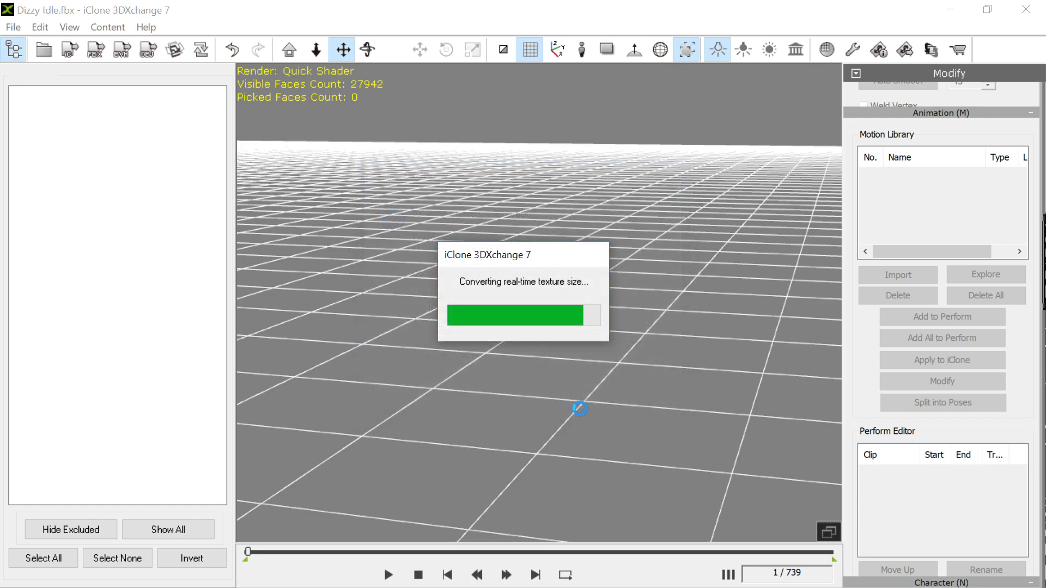
left_click(575, 364)
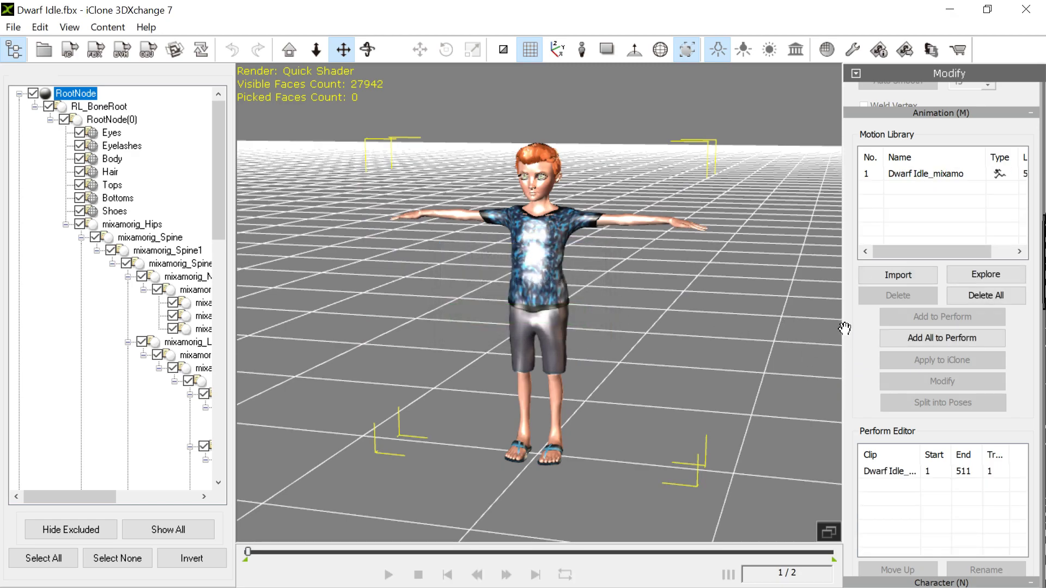
Select the Dwarf Idle_mixamo motion in the Motion Library.
left_click_drag(855, 327, 860, 361)
scroll(861, 361, "up", 5)
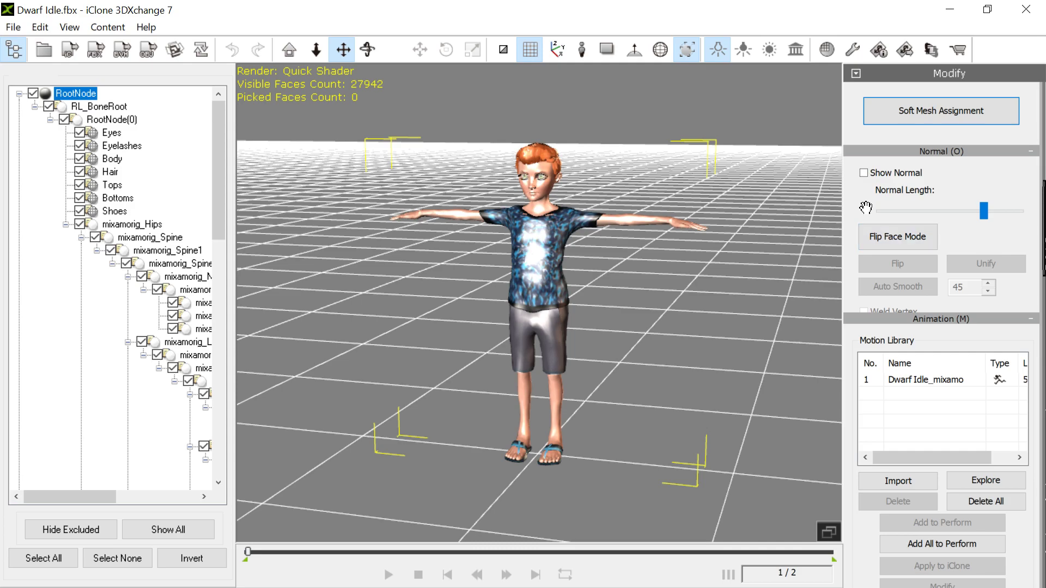
left_click(910, 382)
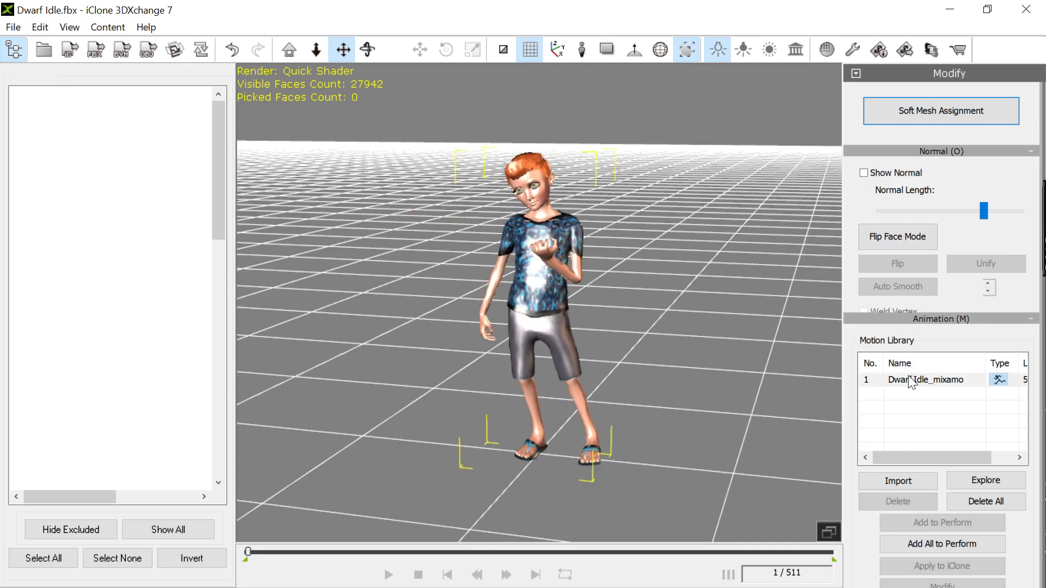
Play the Dwarf Idle motion and export it as an rlMotion file to Documents.
left_click(388, 575)
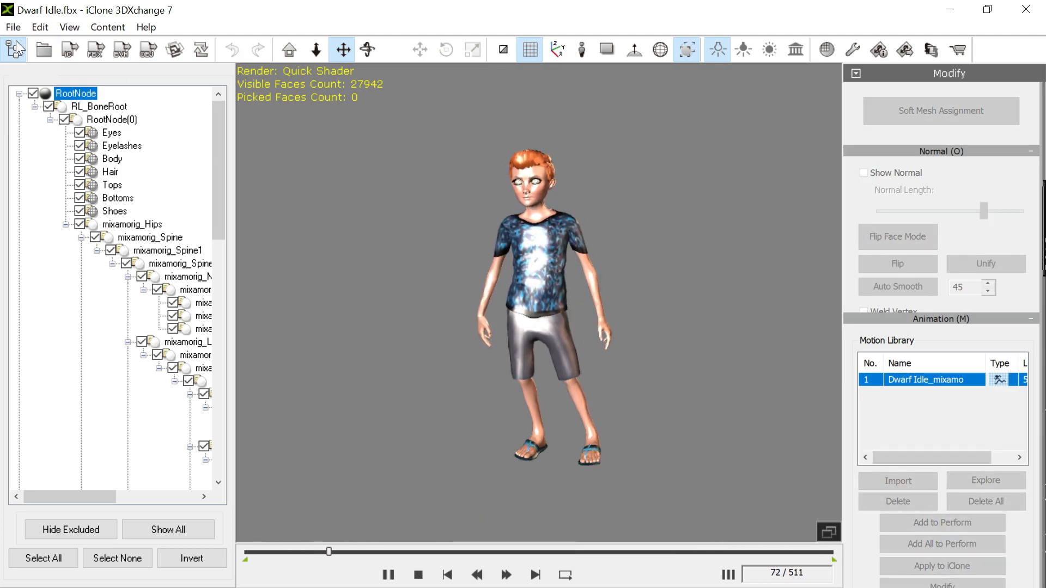
left_click(13, 27)
left_click(45, 81)
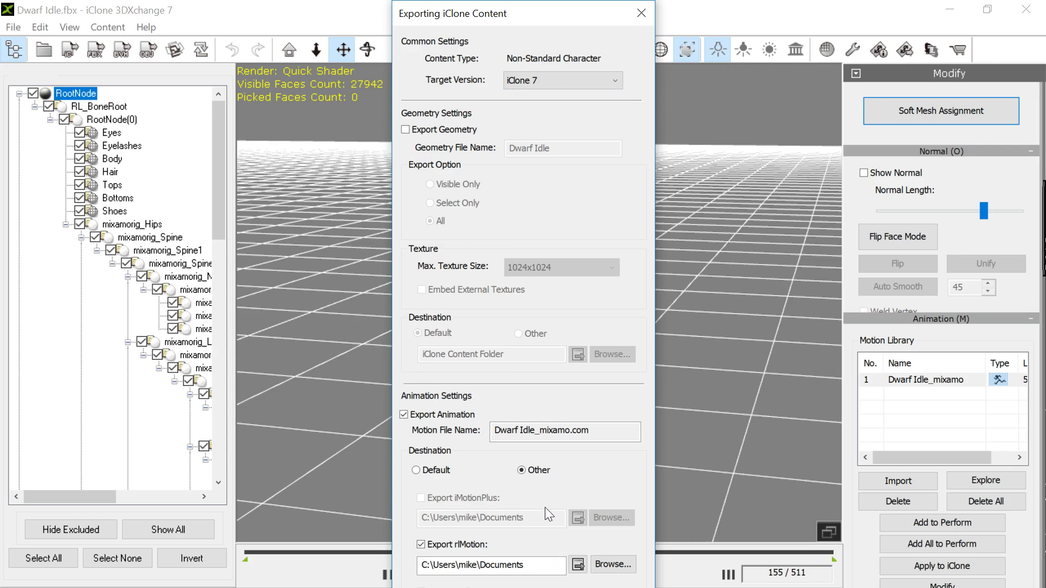
key("Return")
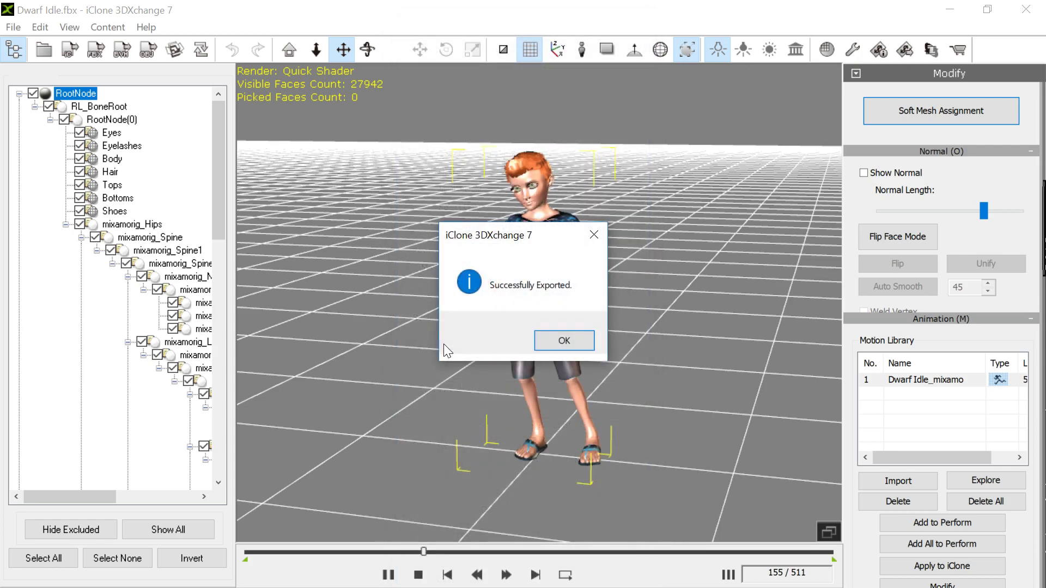
left_click(564, 341)
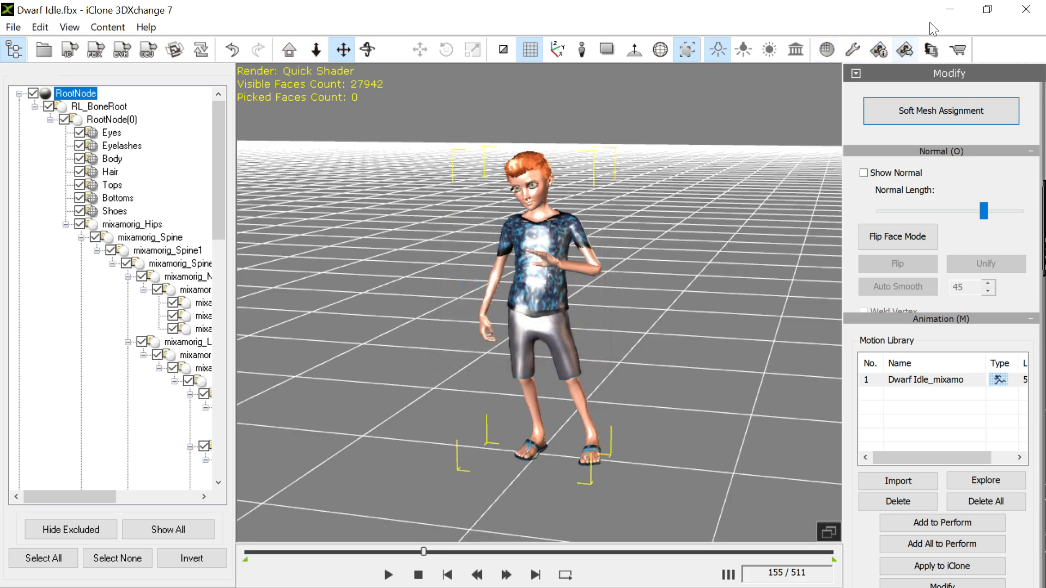
left_click(947, 11)
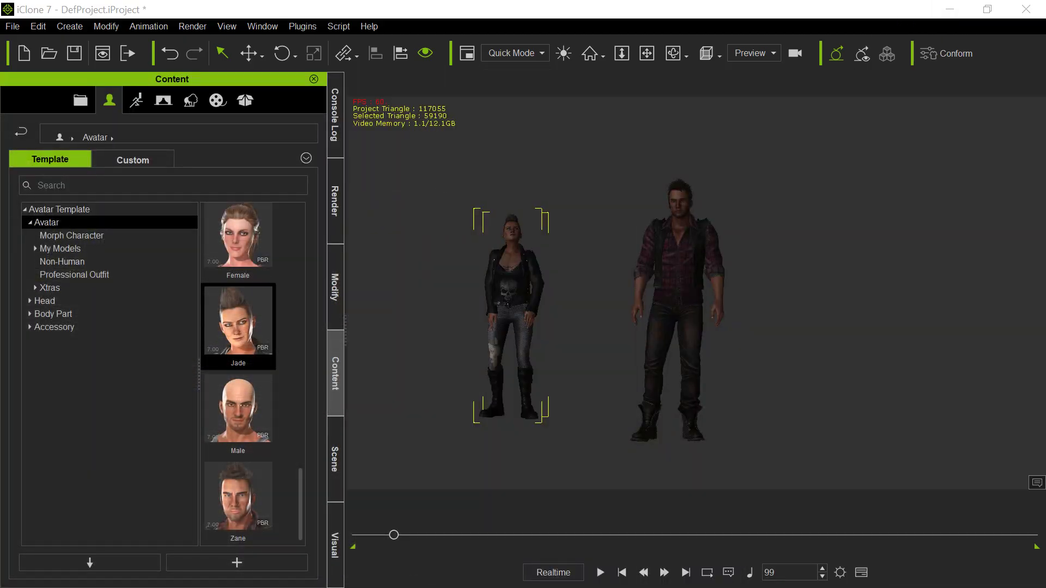
Add the bald Male template avatar to the right side of the scene.
key("F3")
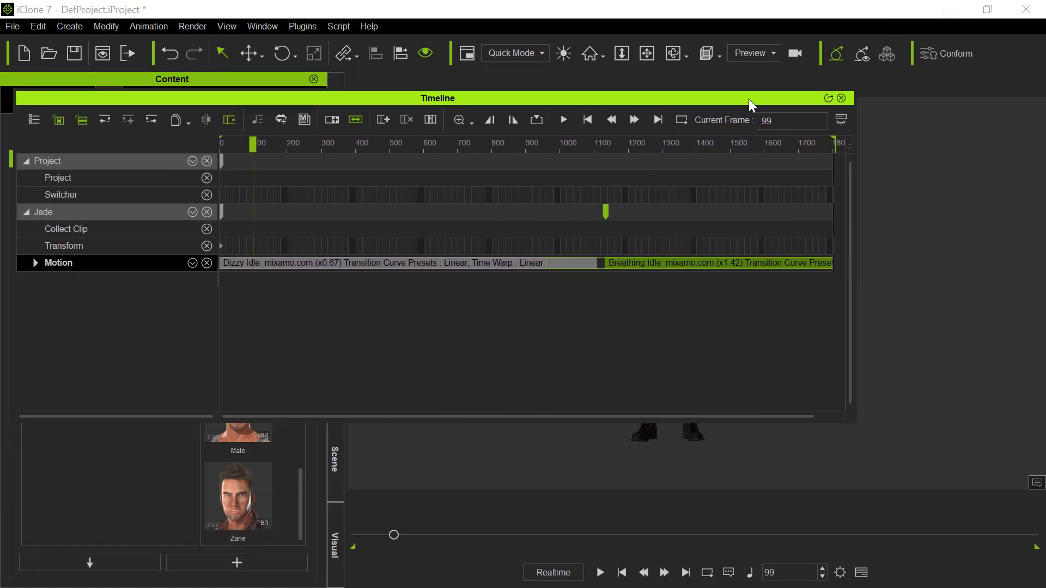
left_click_drag(692, 98, 484, 89)
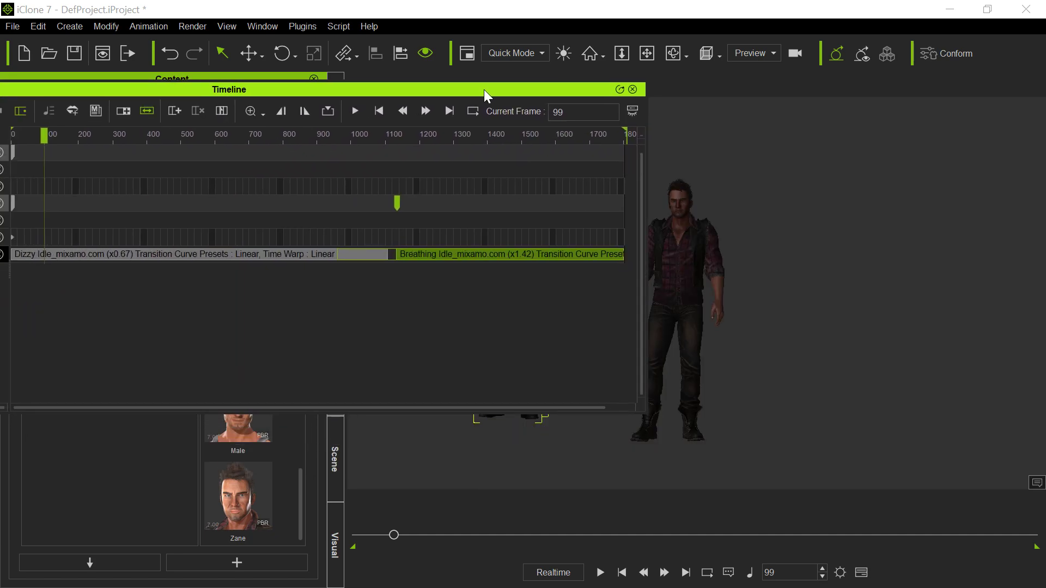
key("F3")
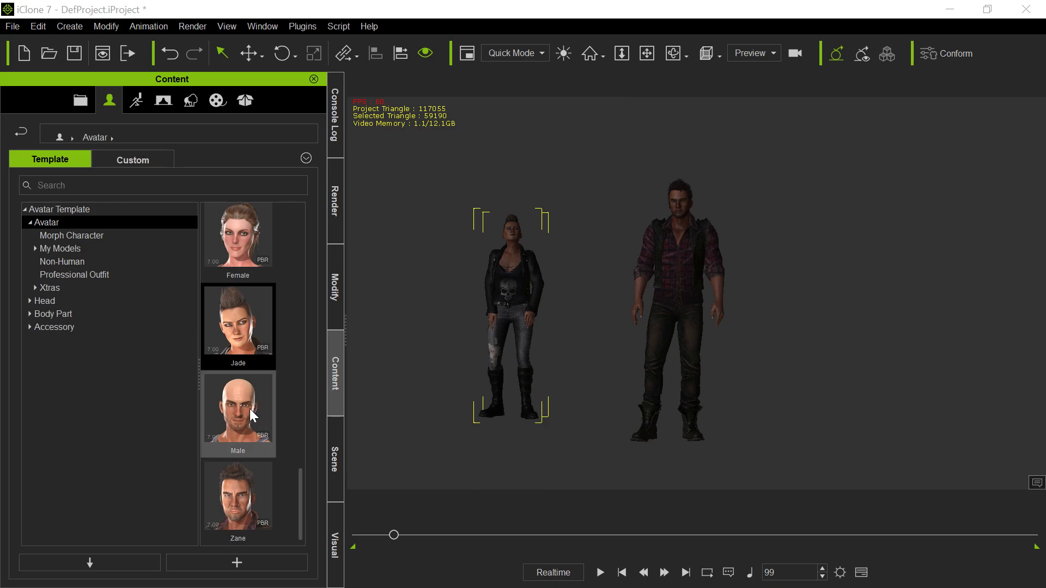
left_click_drag(250, 409, 906, 420)
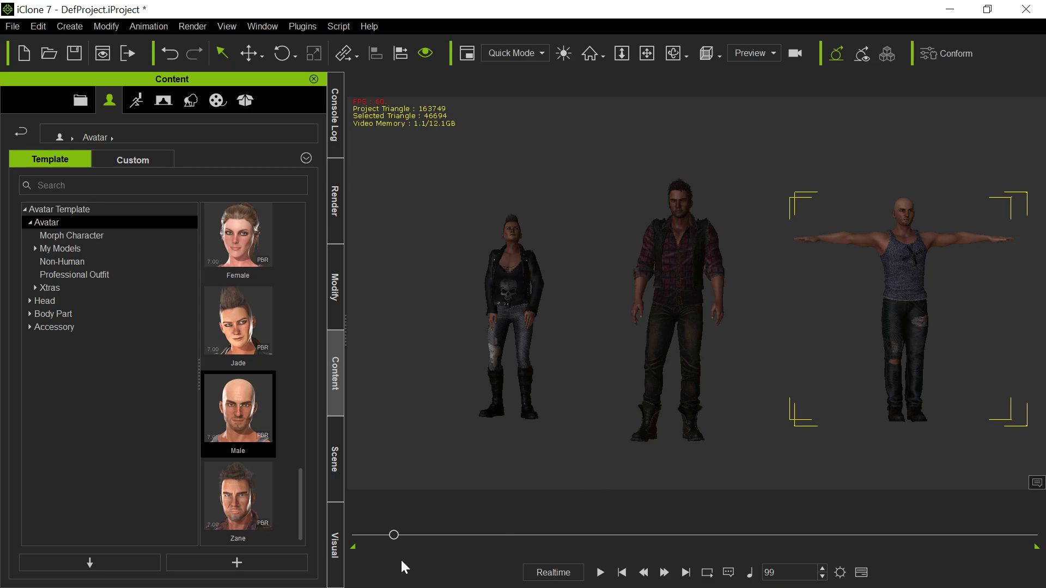
Preview the scene playback, then rewind to frame 1 and show the Timeline.
left_click(390, 535)
left_click_drag(367, 537, 342, 539)
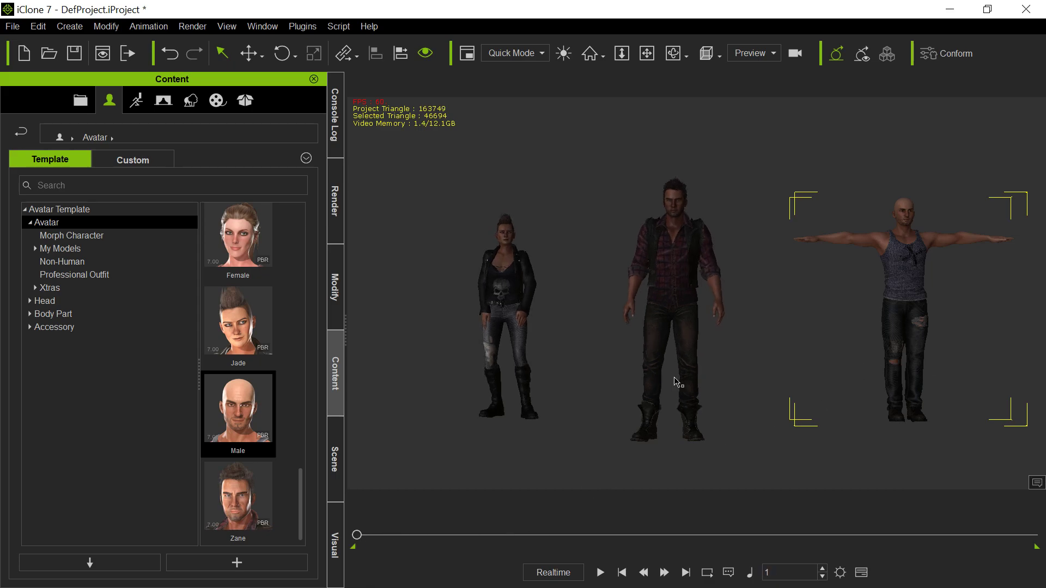
left_click(601, 574)
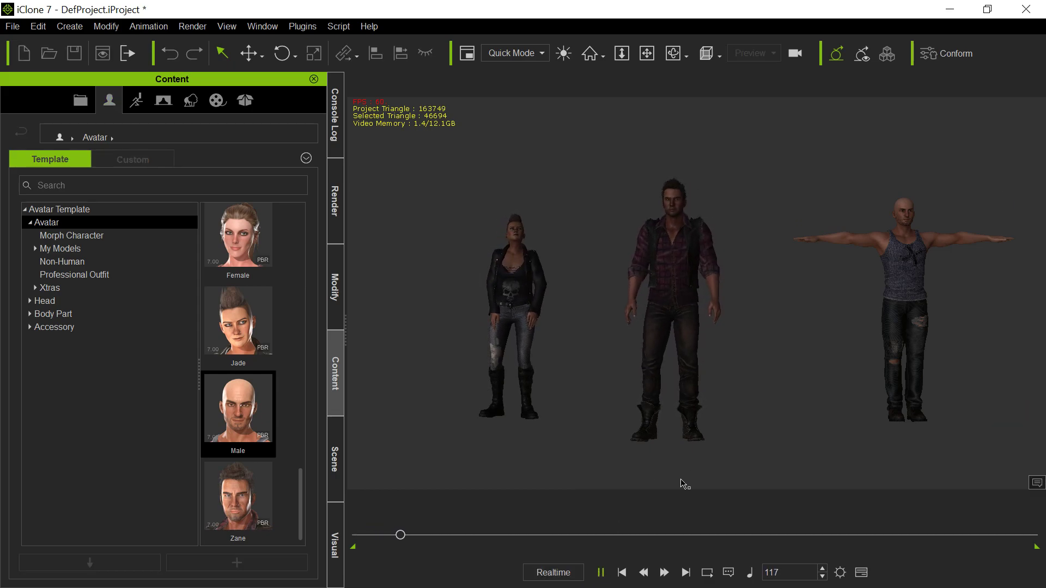
left_click(599, 573)
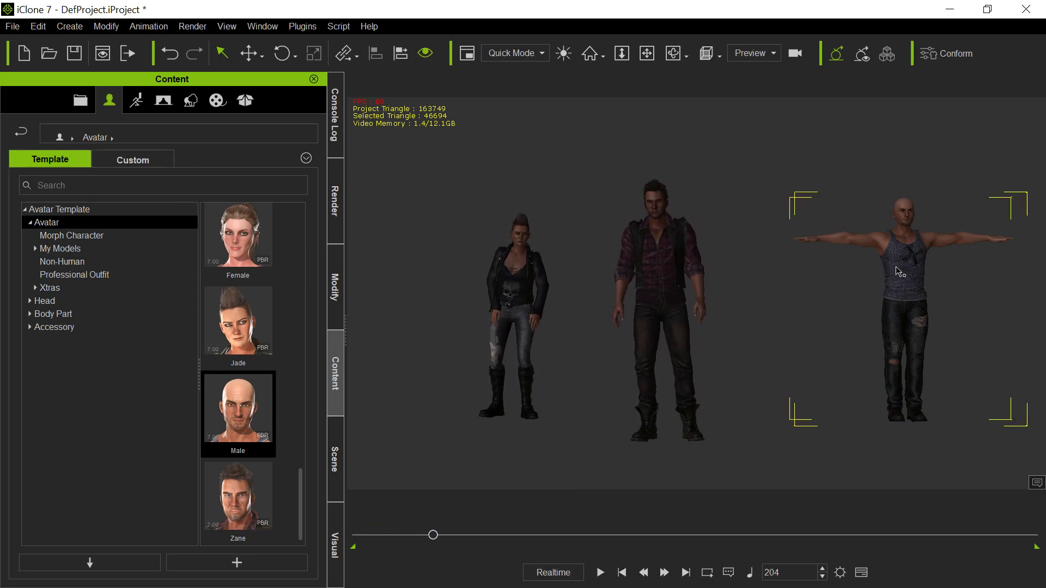
left_click_drag(434, 535, 341, 543)
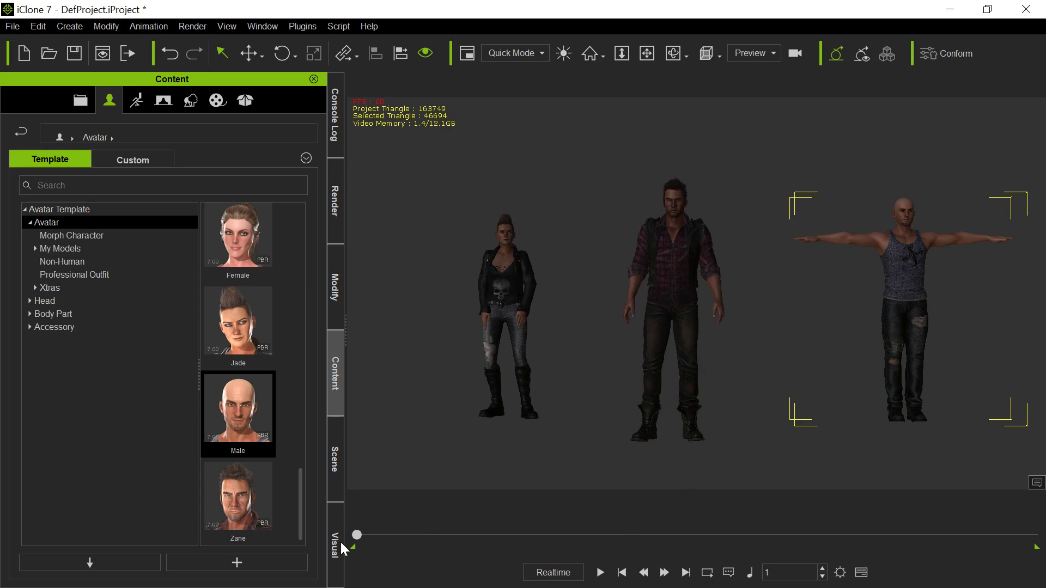
key("F3")
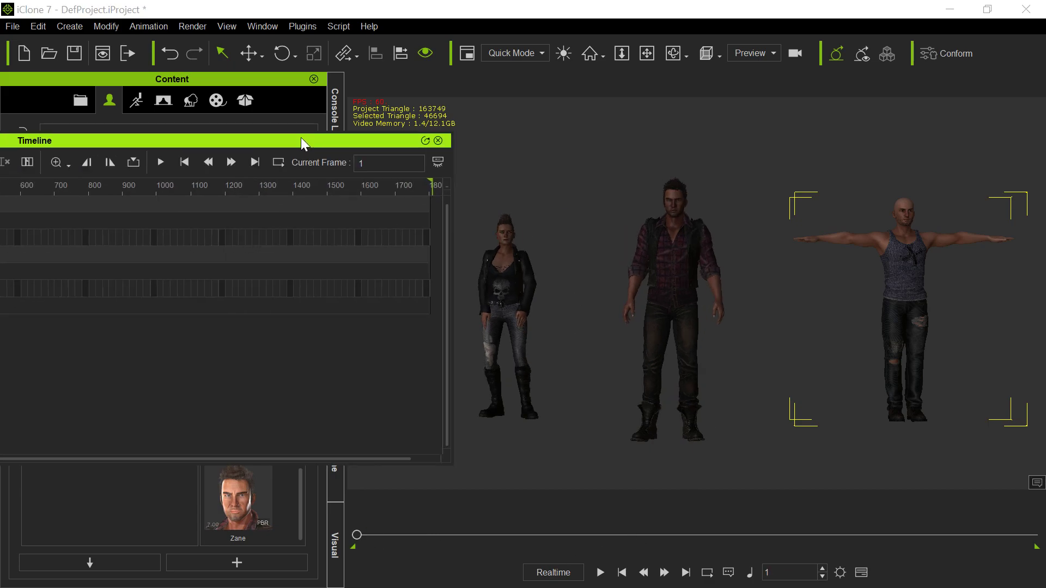
Apply Dwarf Idle to Male2, then add Breathing Idle starting at frame 528.
left_click_drag(304, 145, 711, 107)
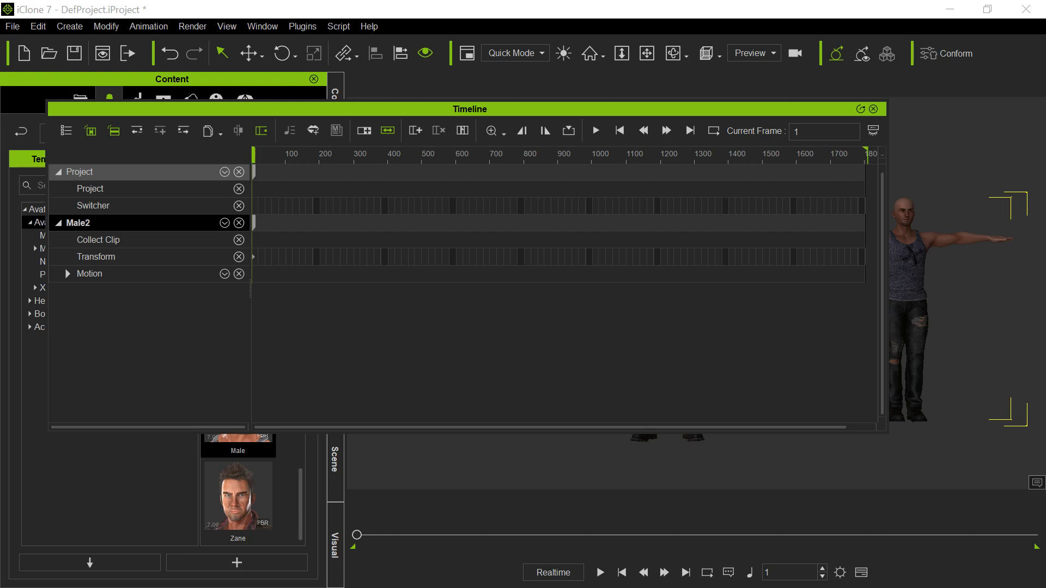
left_click_drag(600, 297, 911, 339)
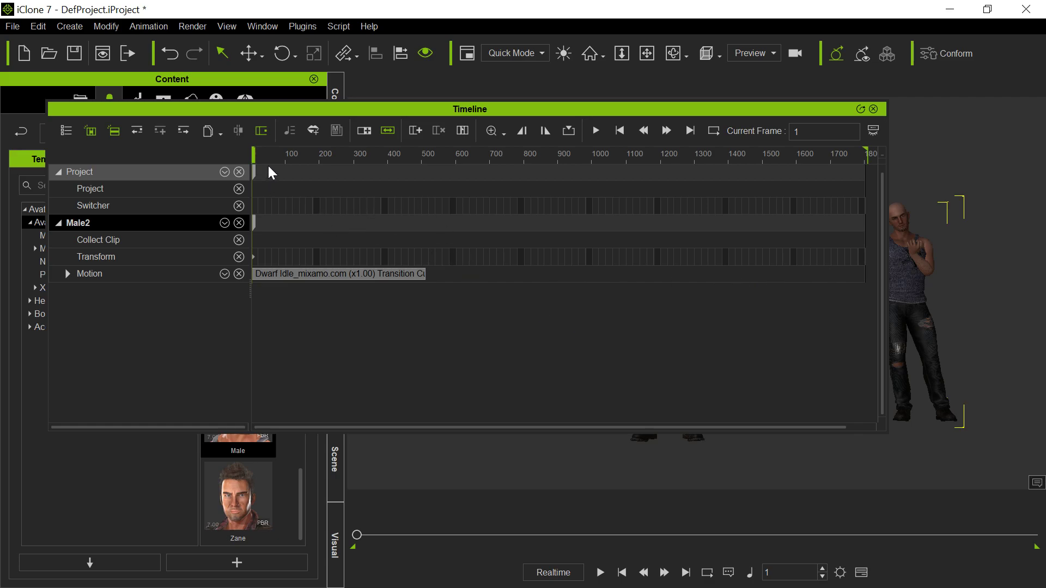
left_click_drag(267, 154, 434, 155)
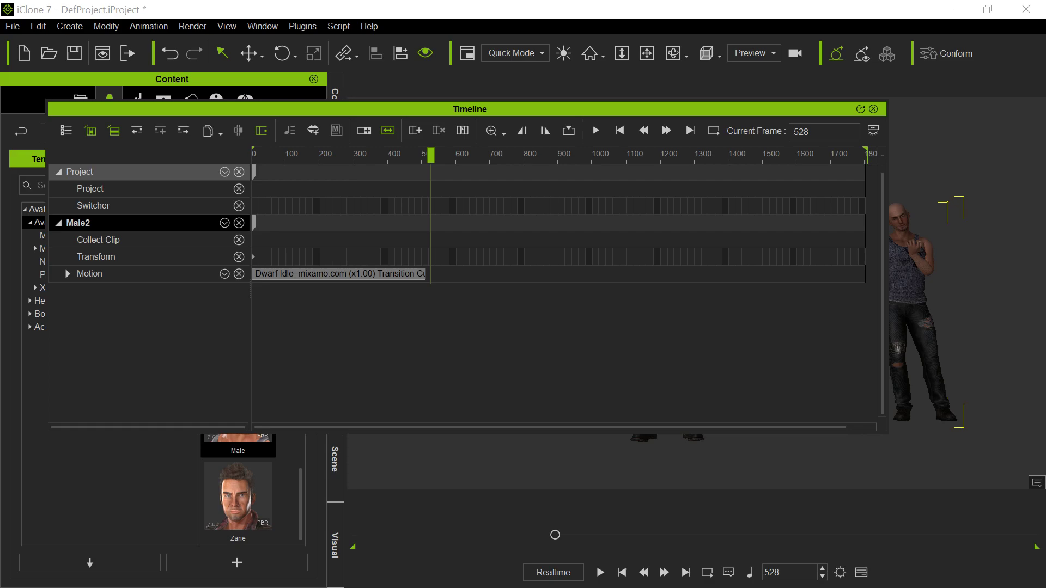
left_click_drag(384, 207, 926, 321)
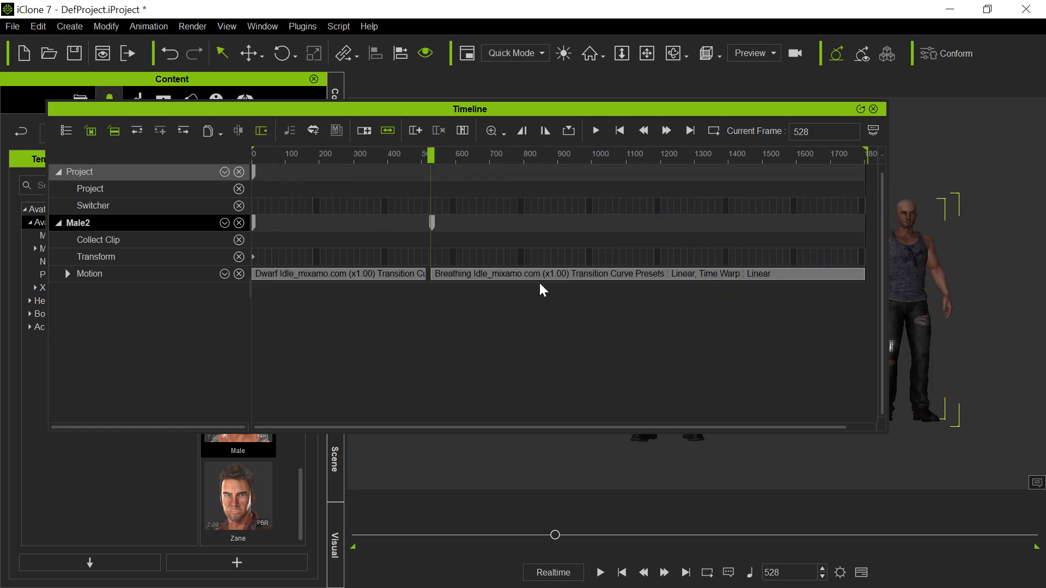
Shorten Male2's Breathing Idle clip to x1.65 speed, ending near frame 1479, and close the Timeline.
left_click(641, 278)
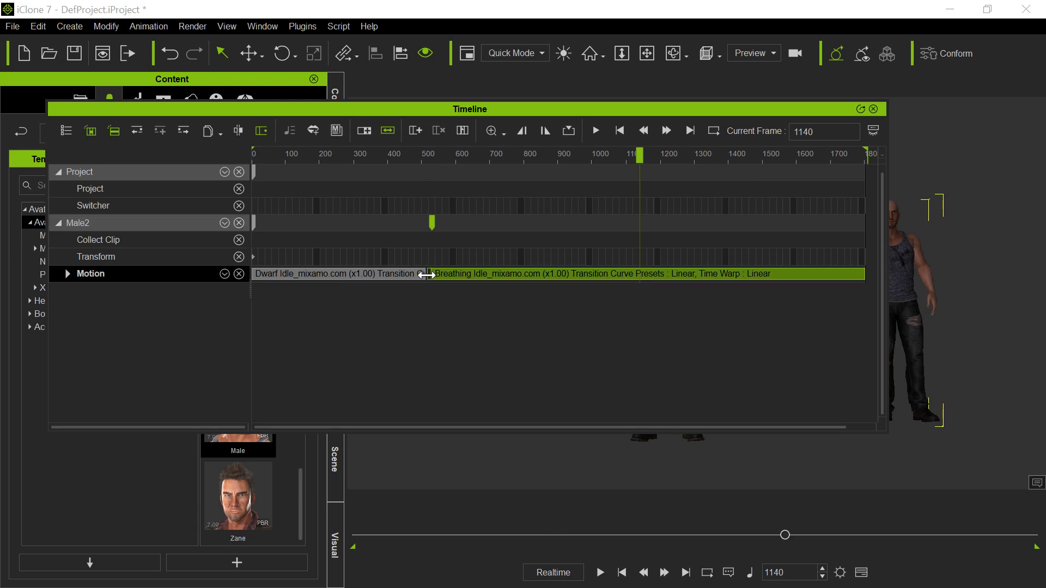
mouse_move(426, 275)
left_mouse_down()
mouse_move(401, 275)
mouse_move(416, 279)
left_mouse_up()
left_click_drag(378, 152, 385, 178)
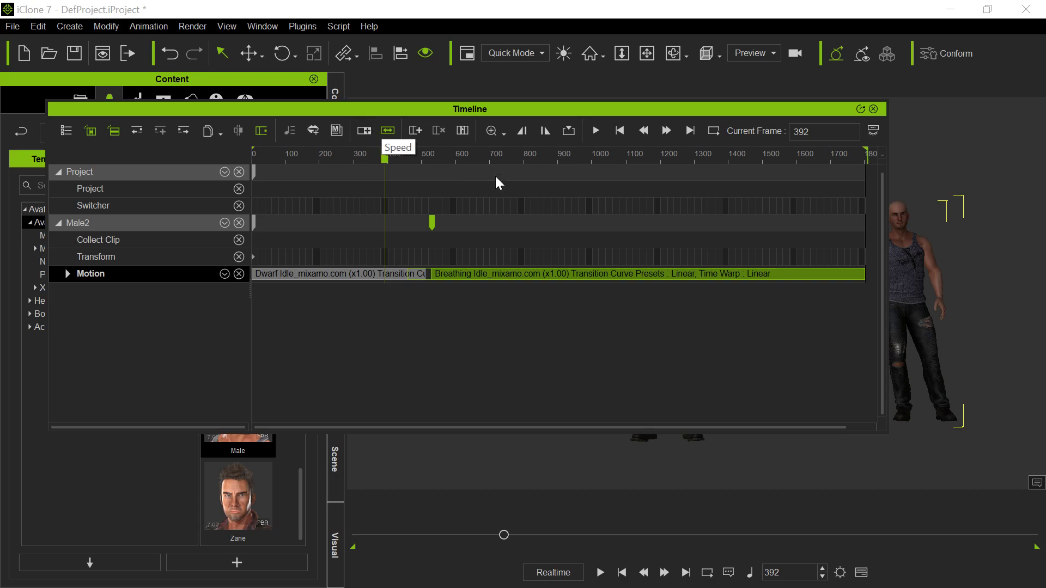
left_click_drag(866, 273, 755, 274)
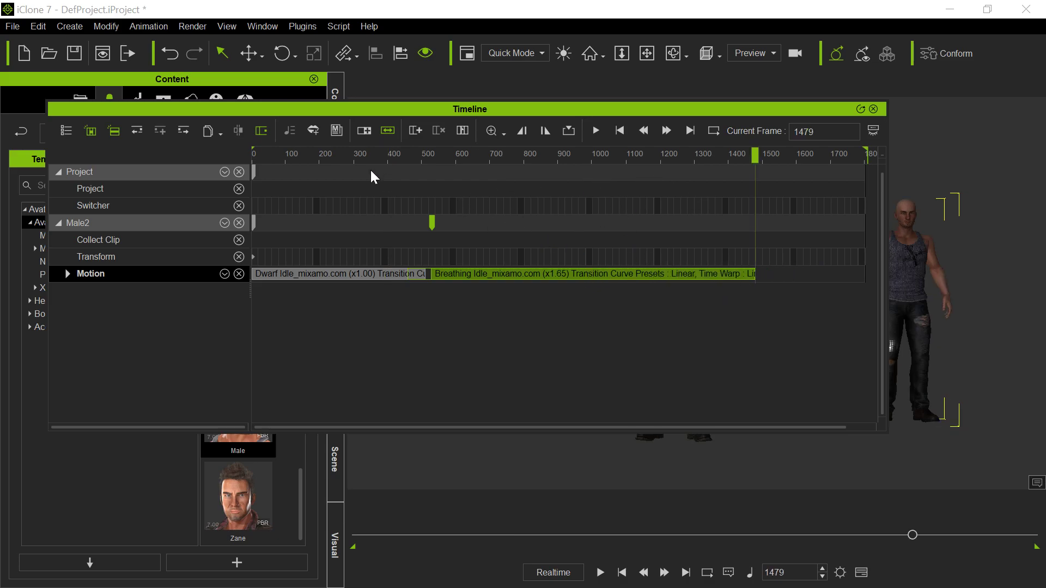
key("F3")
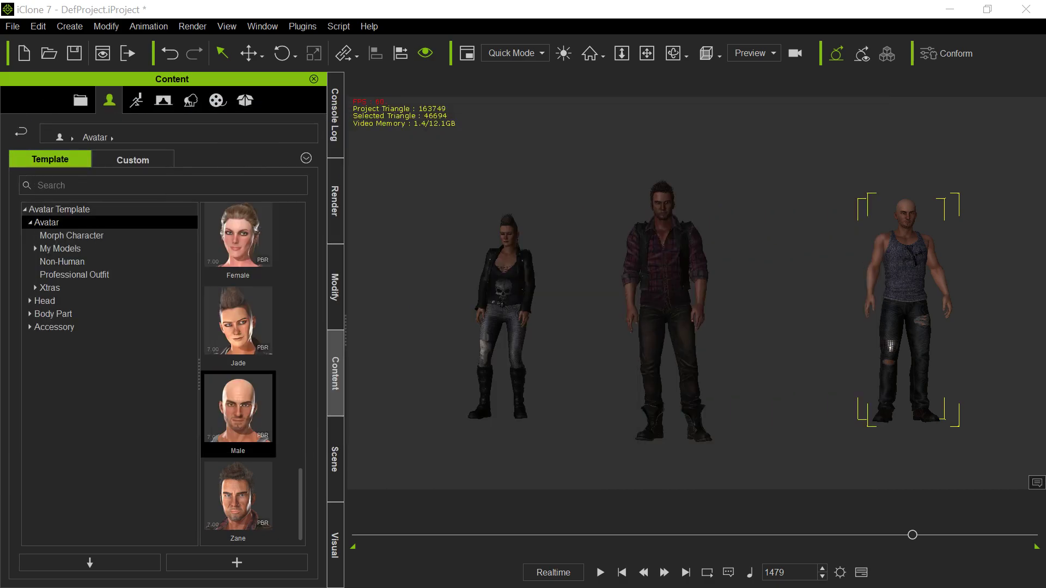
Play the scene from the start to check Male2's idle motions, then rewind.
left_click(621, 573)
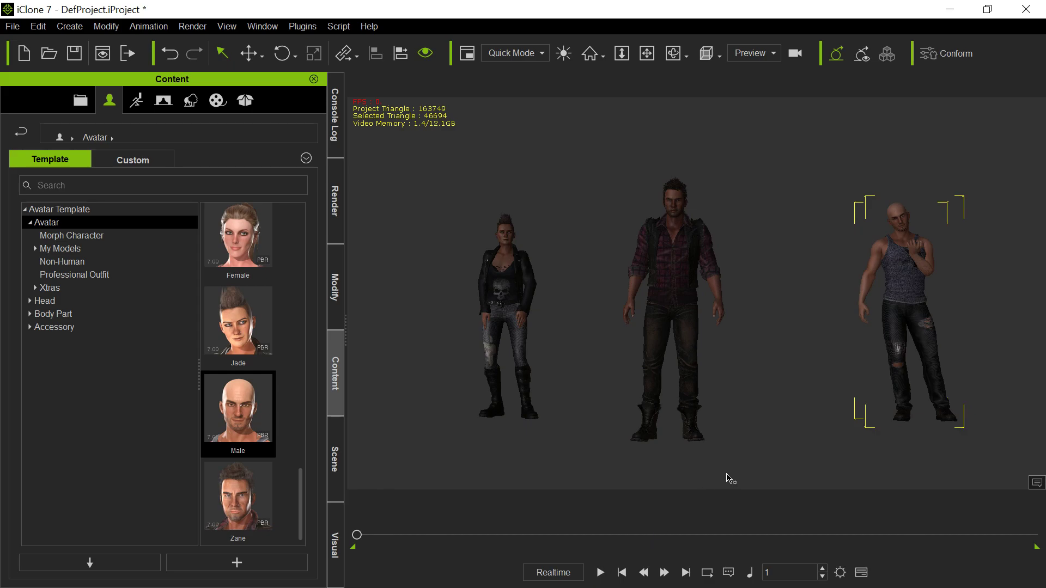
left_click(600, 573)
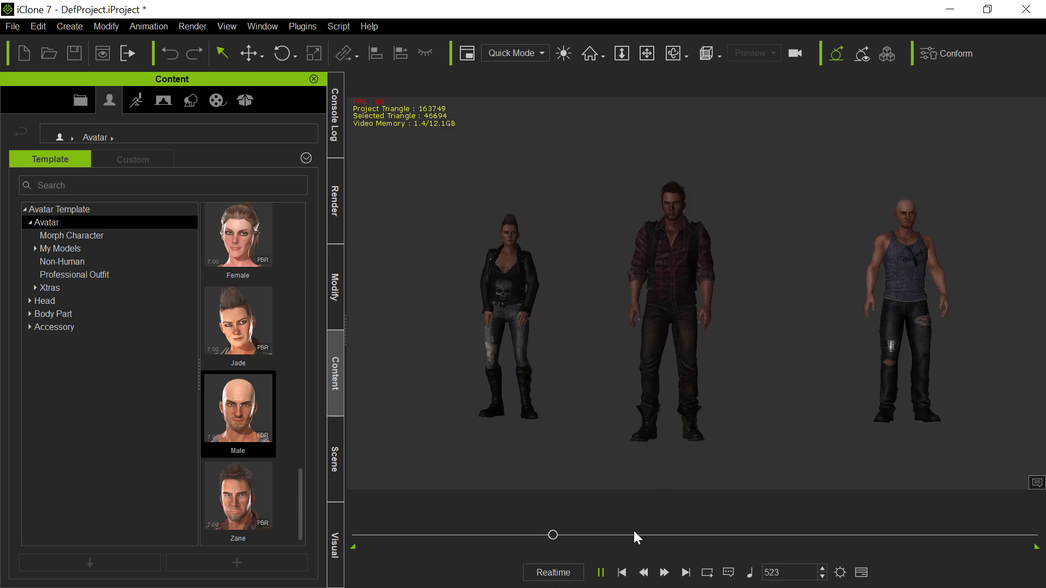
left_click(600, 573)
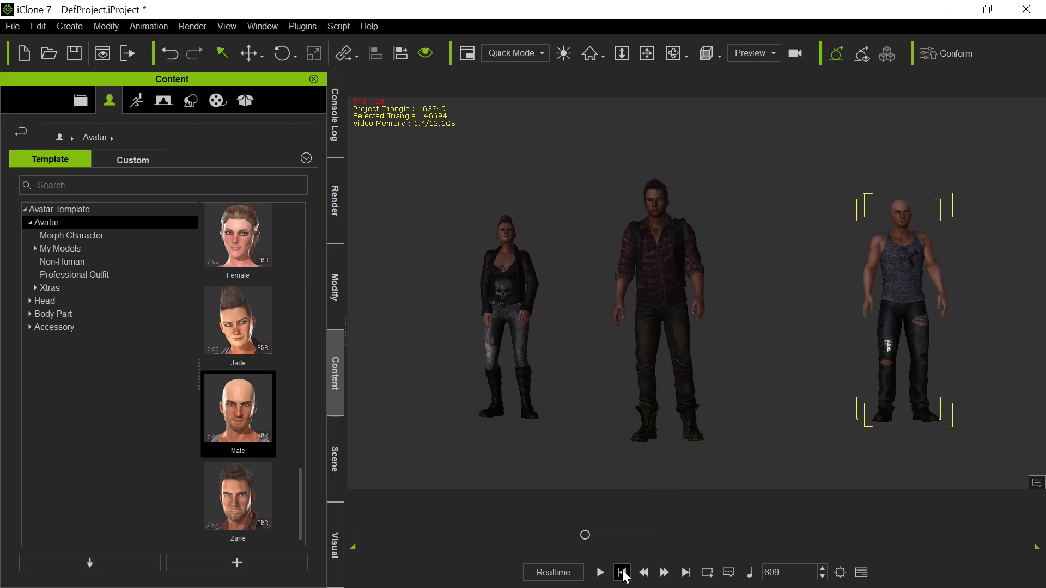
left_click(622, 572)
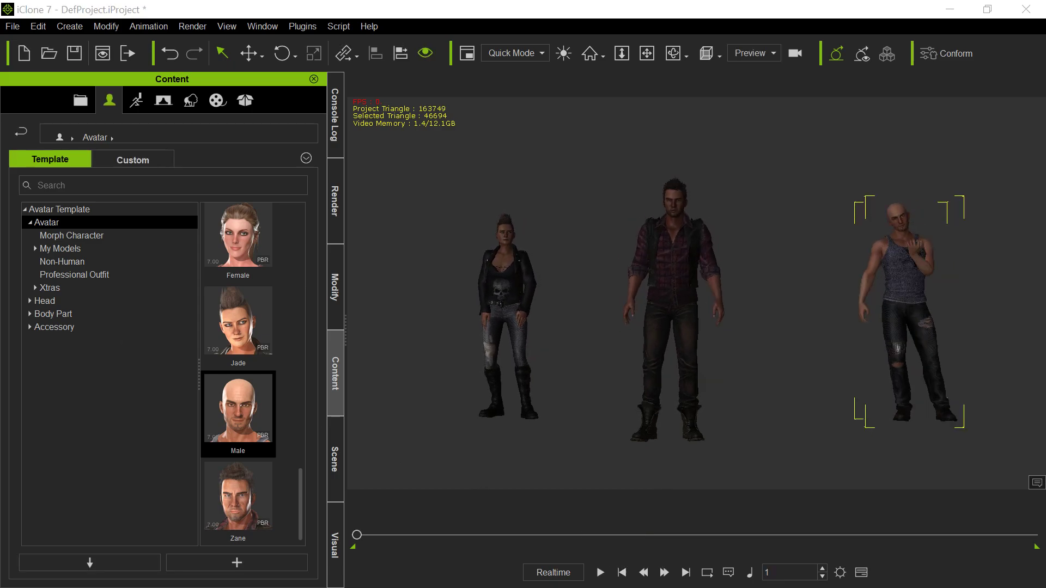
Drag the Boxer_ToKoMotion avatar from the Avatar list into the scene.
key("F3")
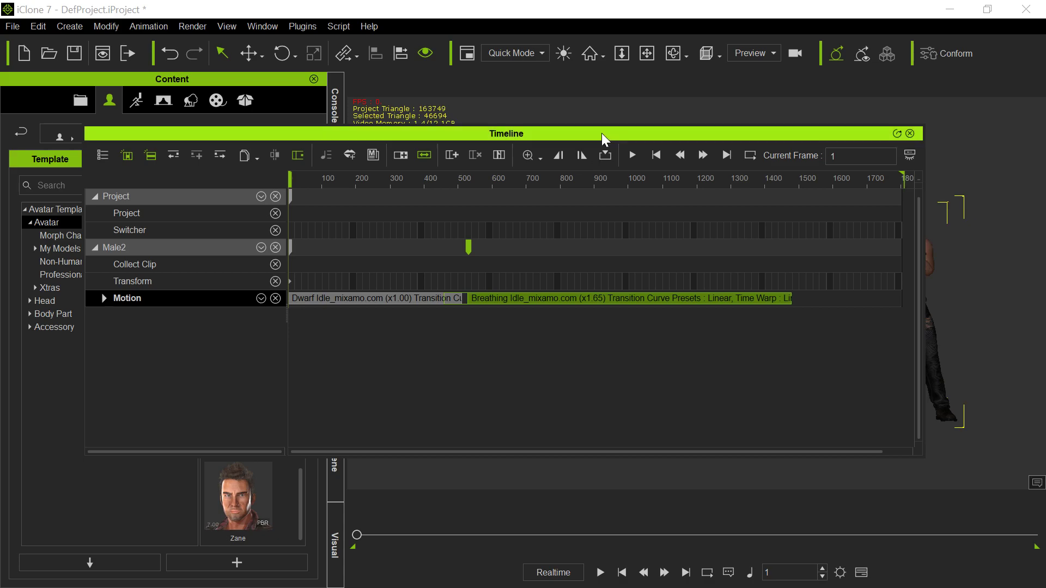
left_click_drag(602, 133, 6, 100)
key("F3")
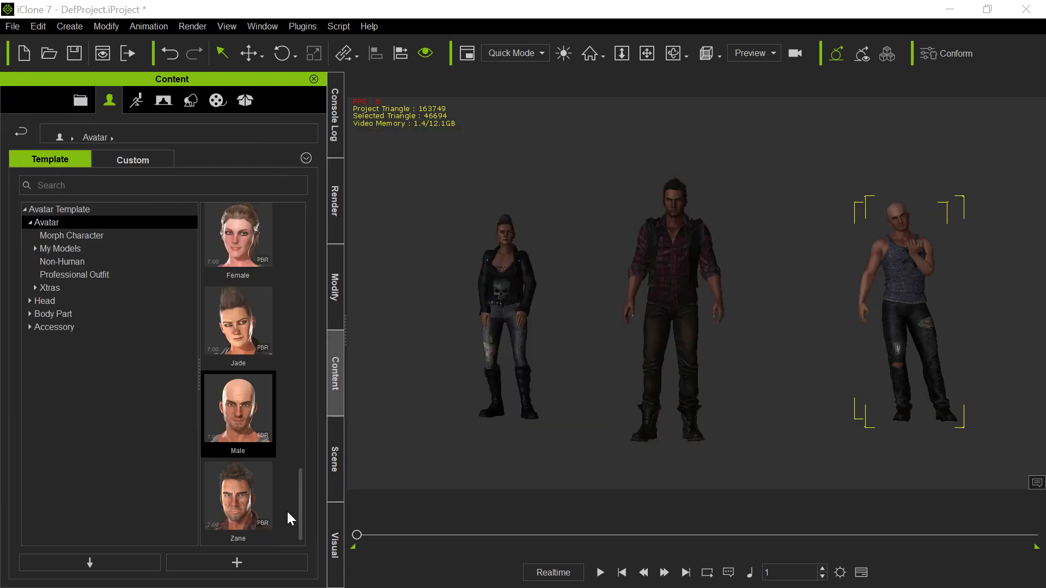
left_click_drag(299, 505, 299, 469)
left_click_drag(240, 256, 799, 449)
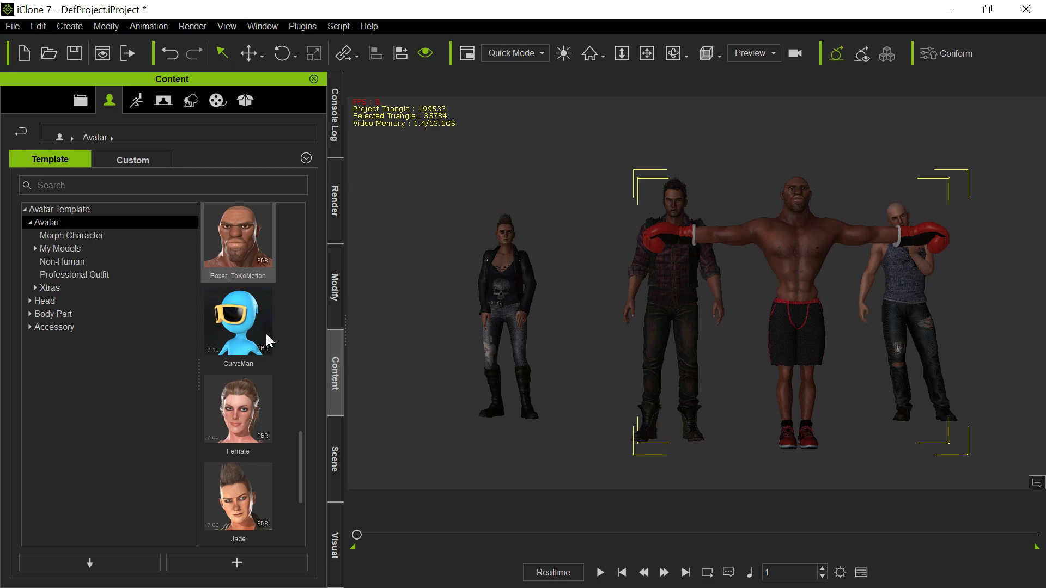
Apply the Breathing Idle motion to the boxer at x1.00 speed.
key("F3")
left_click_drag(214, 114, 4, 169)
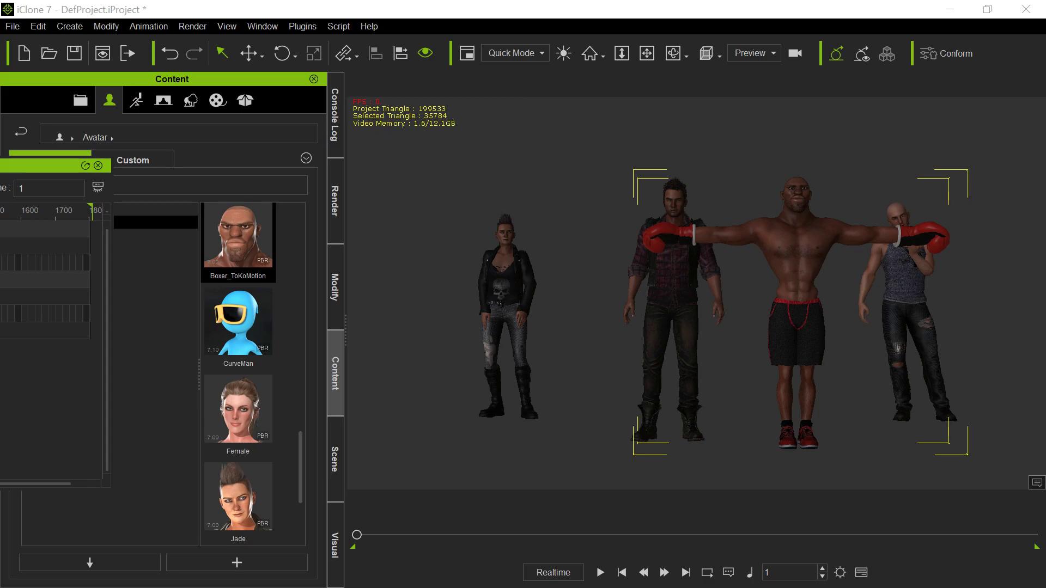
left_click_drag(238, 322, 782, 328)
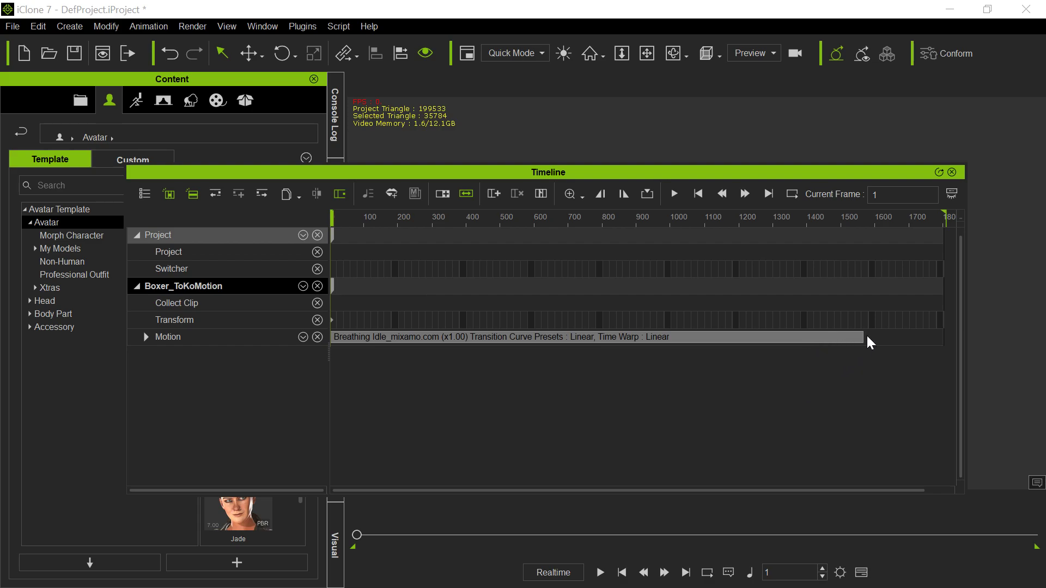
Break the boxer's clip at frame 894, delete part _02, and stretch _01 to frame 1800 (x0.50).
left_click(632, 219)
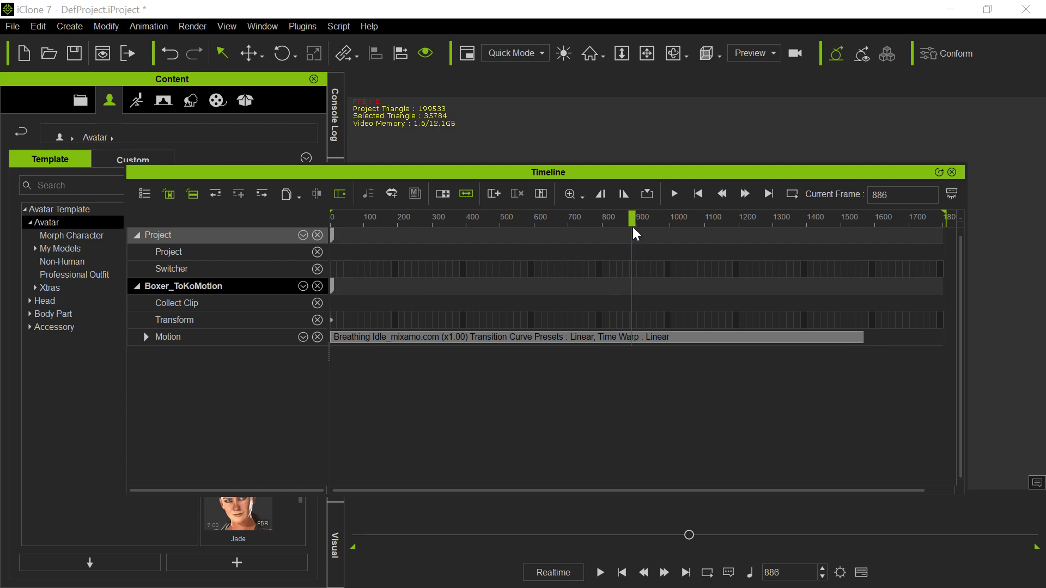
left_click(635, 335)
right_click(636, 335)
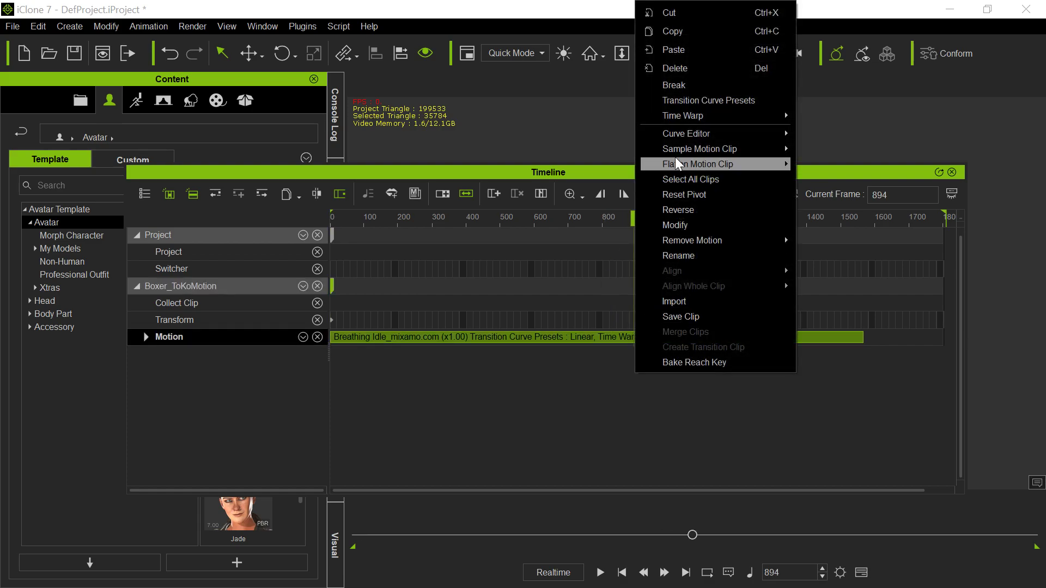
left_click(666, 86)
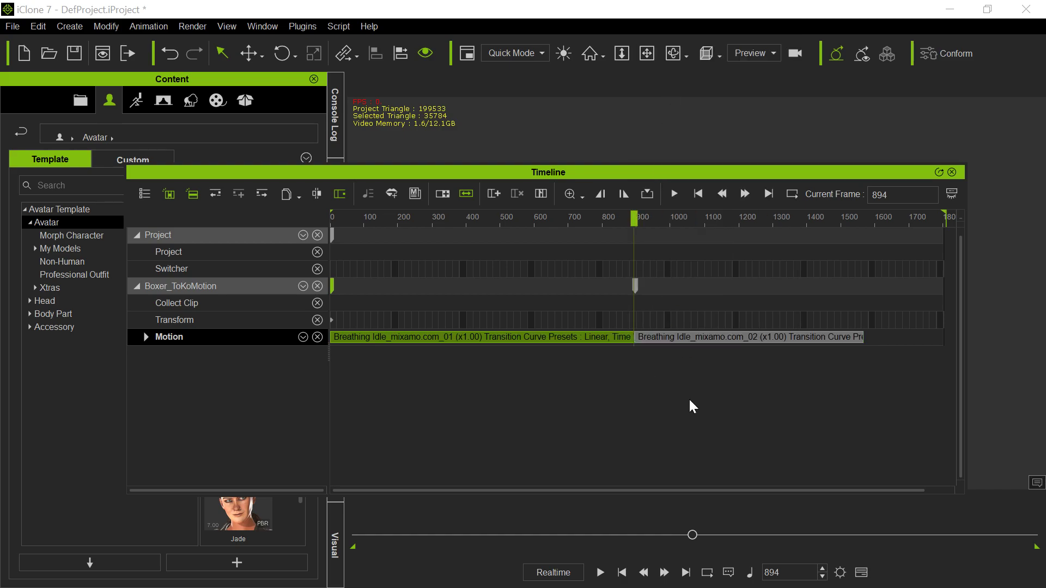
left_click(717, 340)
key("Delete")
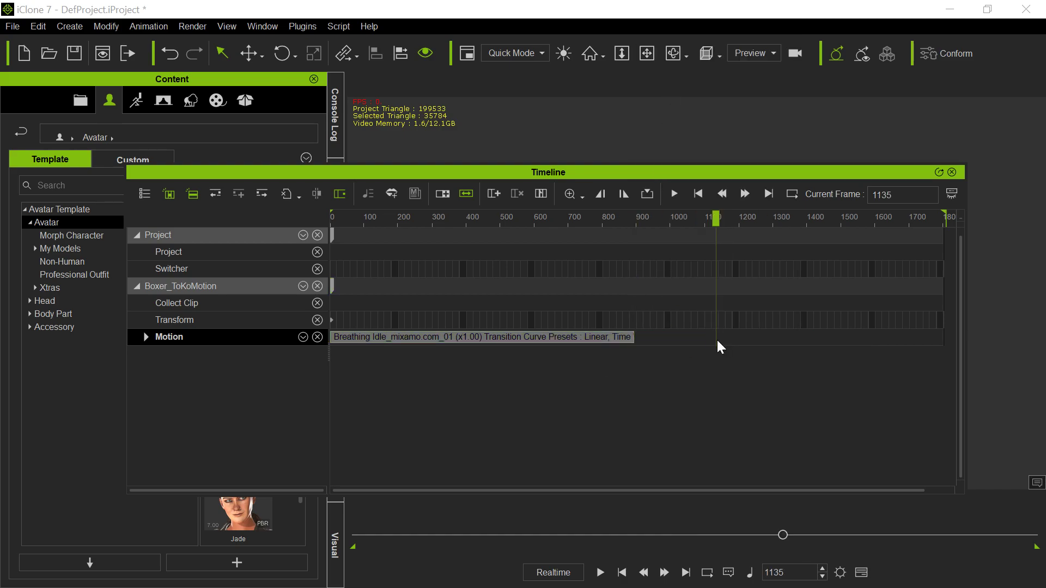
left_click_drag(631, 341, 945, 343)
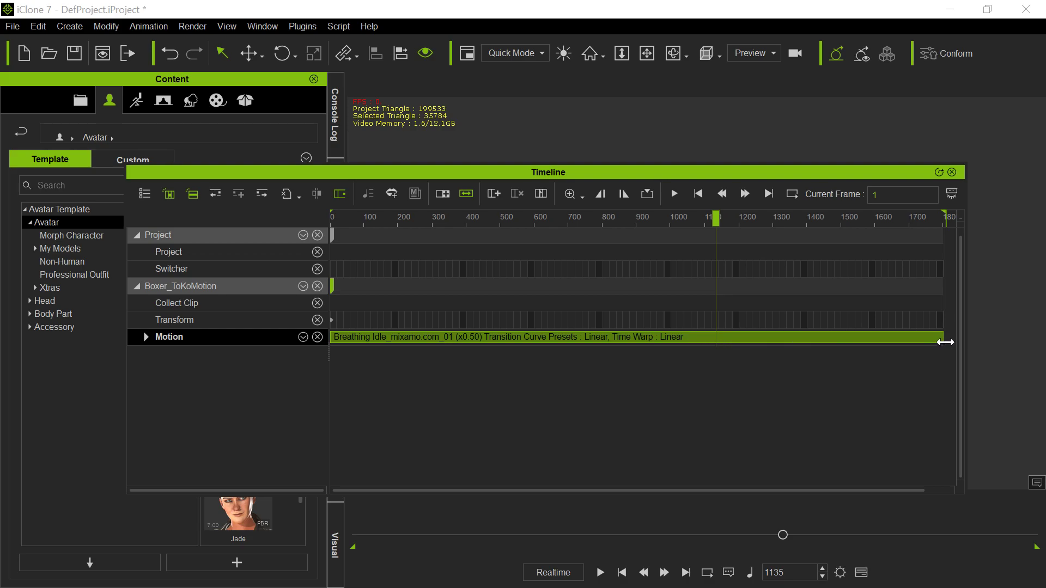
key("F3")
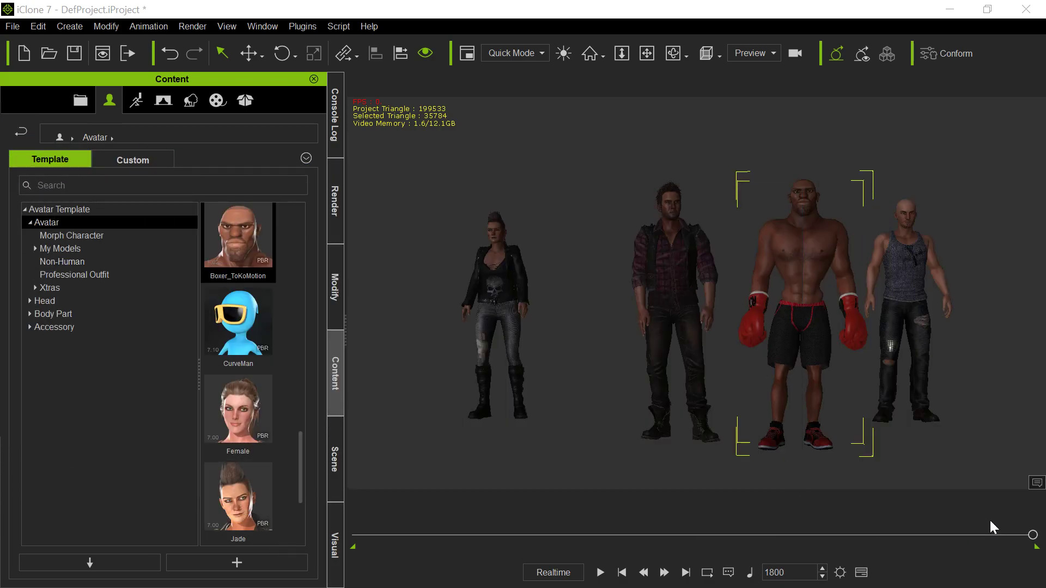
Scrub from near frame 1800 back to the start to review the boxer's slowed breathing idle.
left_click(1030, 535)
left_click_drag(1005, 548, 532, 513)
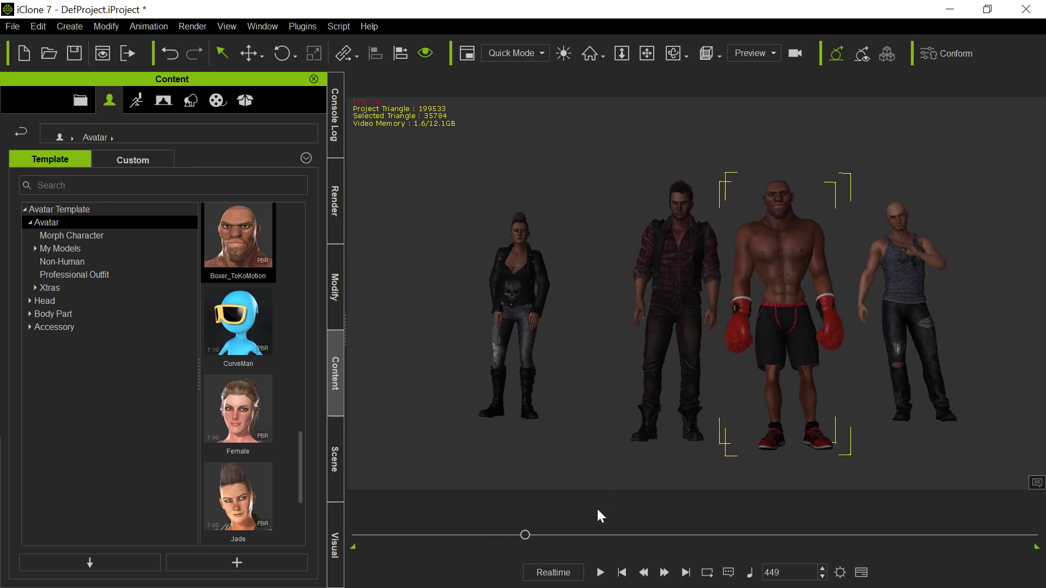
left_click_drag(525, 535, 346, 550)
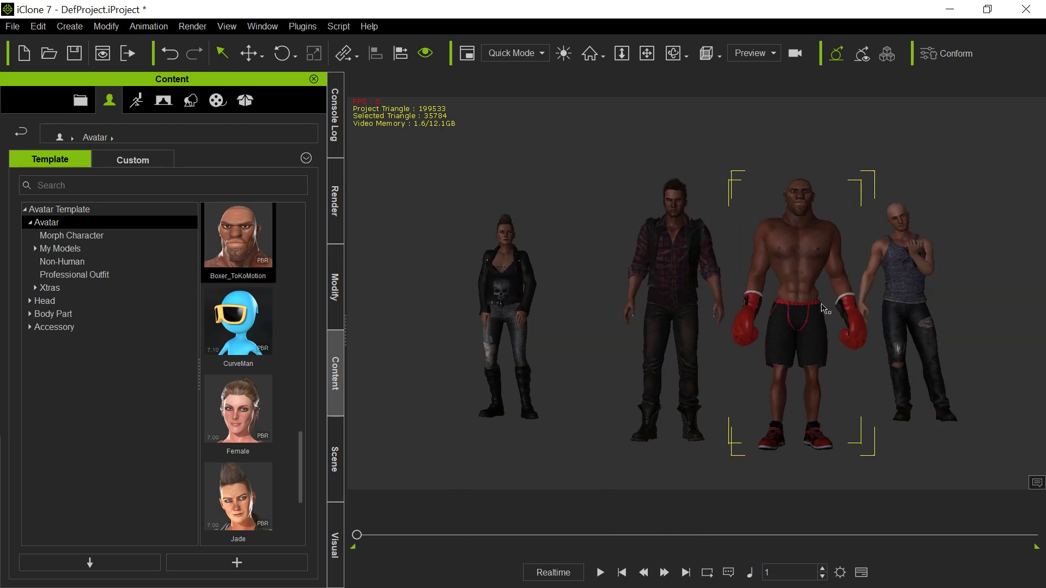
Open Edit Motion Layer for the boxer from the Modify panel's Motion options.
left_click(340, 290)
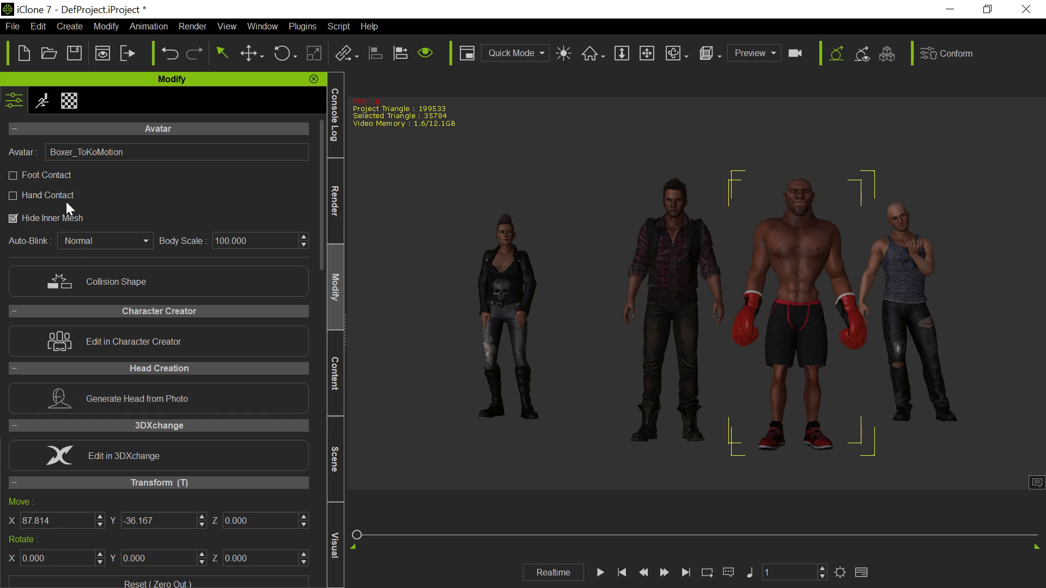
left_click(43, 101)
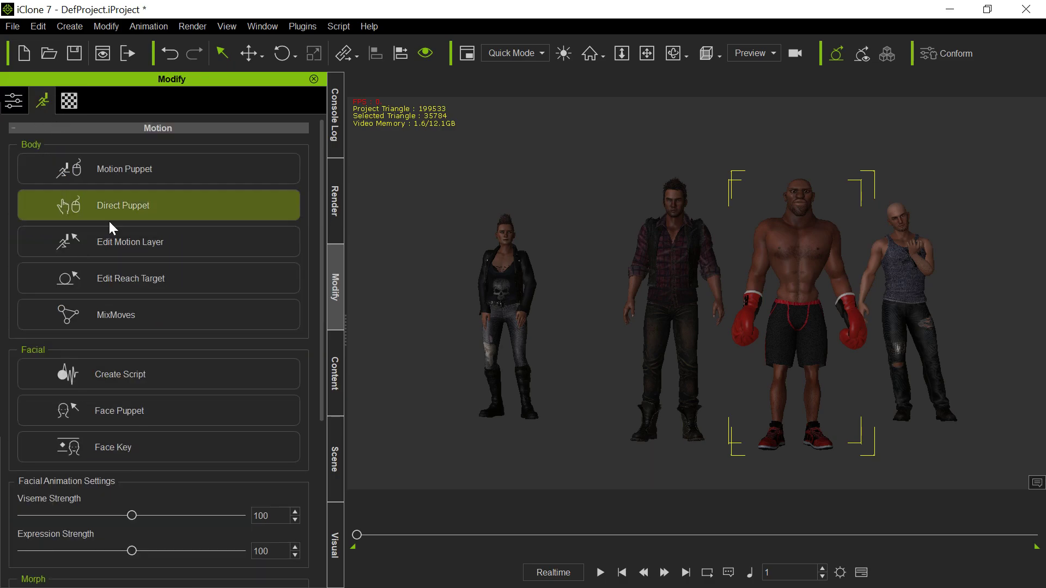
left_click(159, 238)
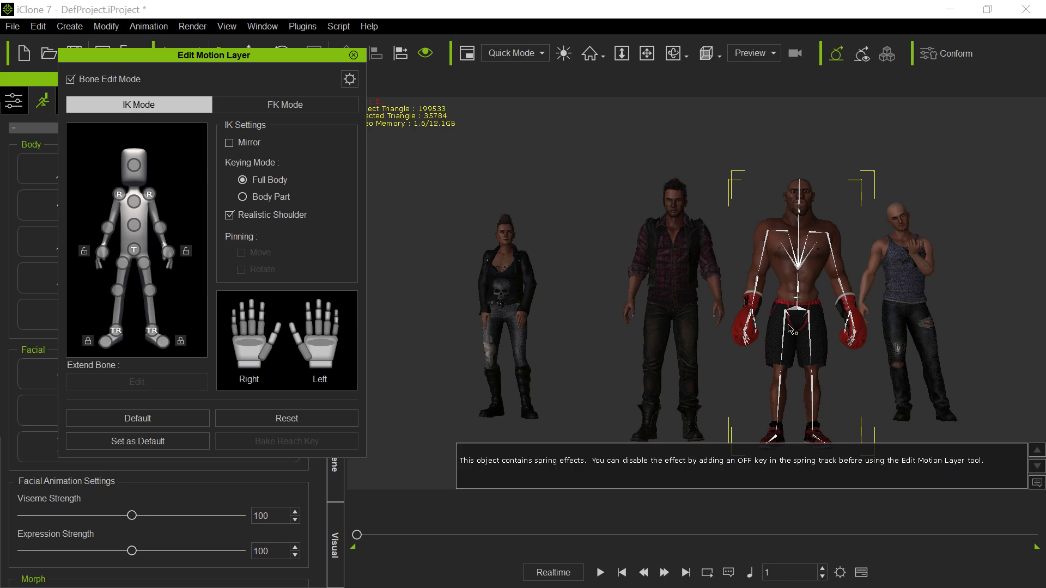
Rotate the boxer's hip to tilt his whole body to one side, then scrub forward.
left_click(130, 251)
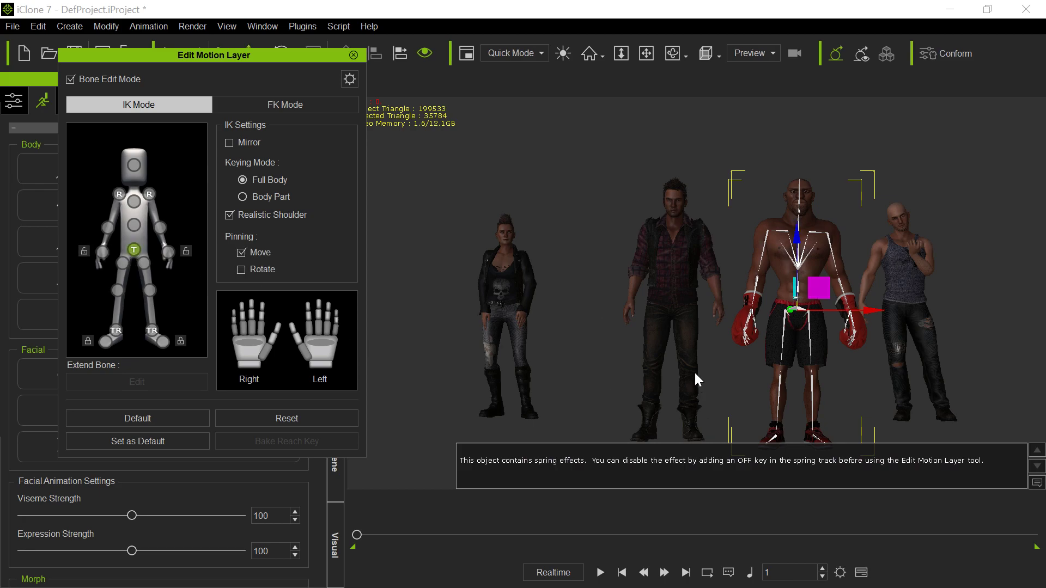
key("e")
left_click_drag(807, 284, 798, 301)
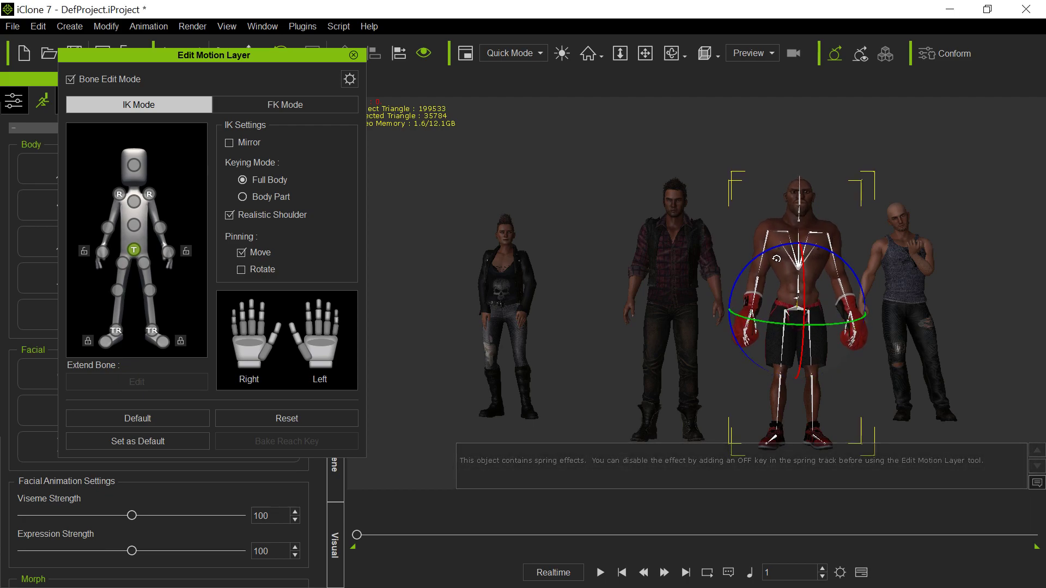
left_click_drag(765, 252, 732, 303)
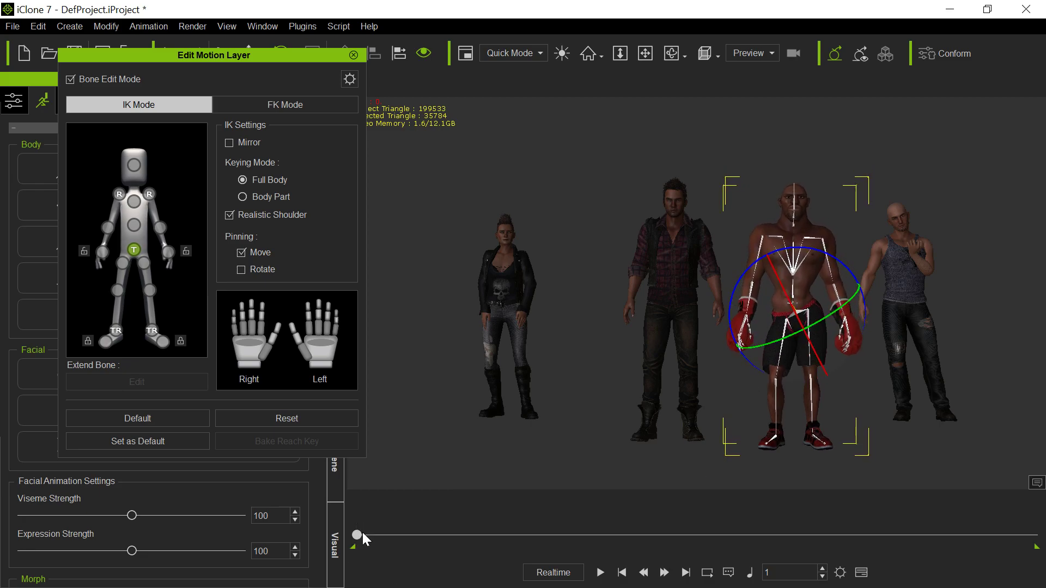
left_click_drag(362, 534, 650, 506)
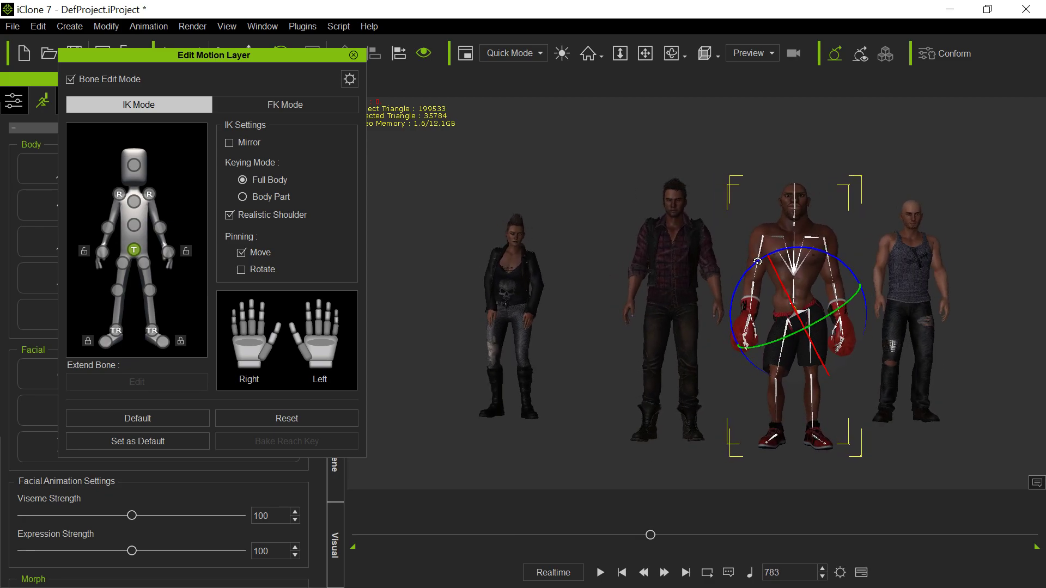
Rotate the right shoulder and elbow to swing the boxer's arm and glove inward.
left_click(762, 250)
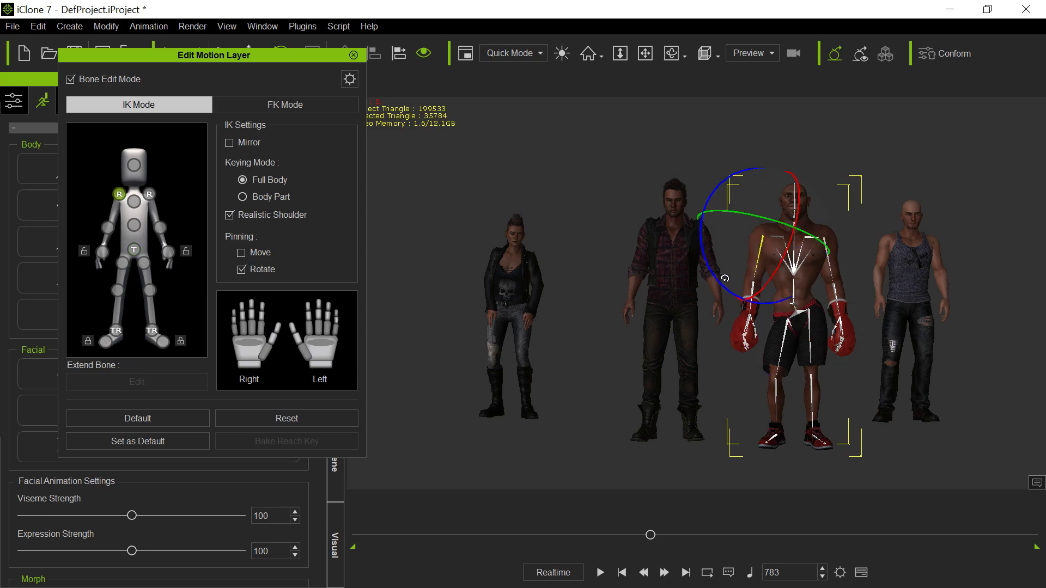
left_click_drag(725, 279, 728, 279)
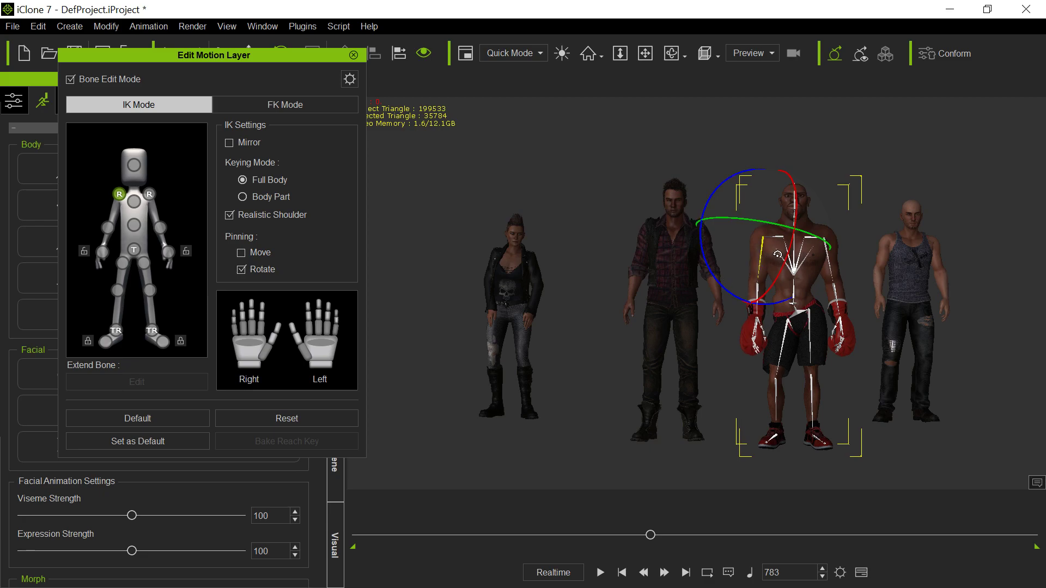
left_click_drag(778, 254, 726, 285)
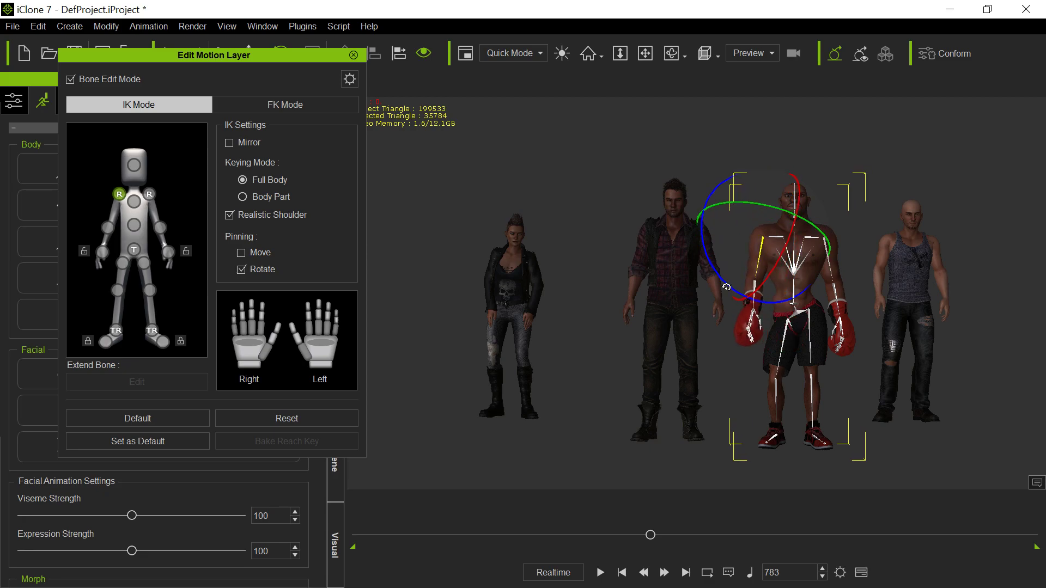
left_click(109, 228)
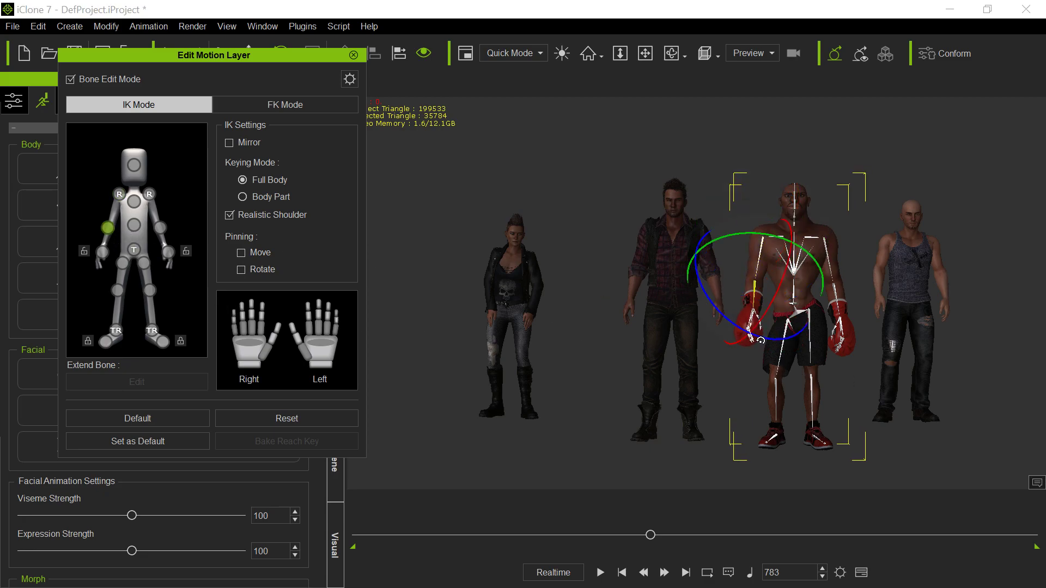
left_click_drag(760, 340, 783, 339)
left_click_drag(795, 329, 797, 335)
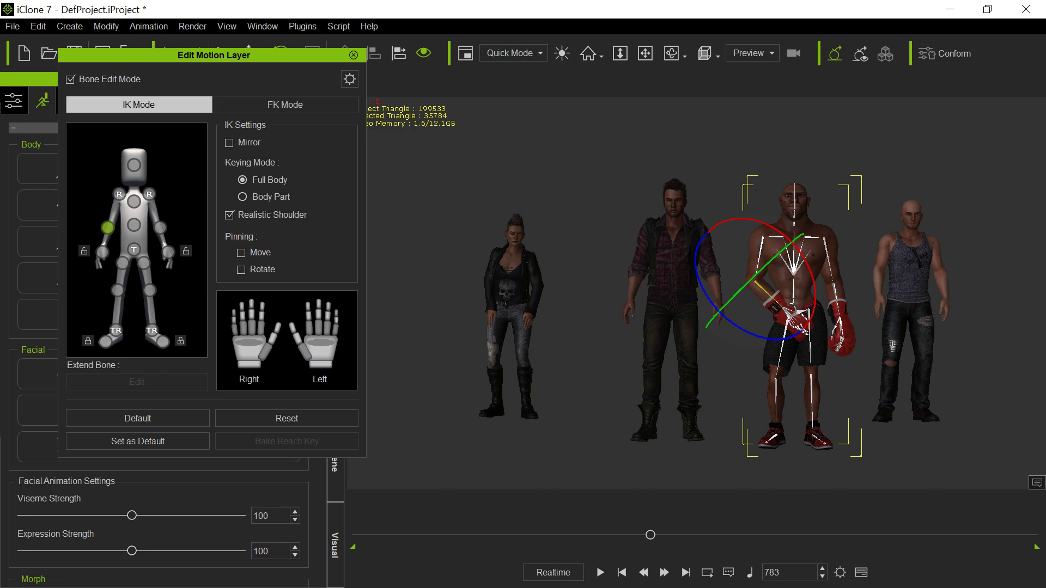
left_click_drag(652, 531, 722, 530)
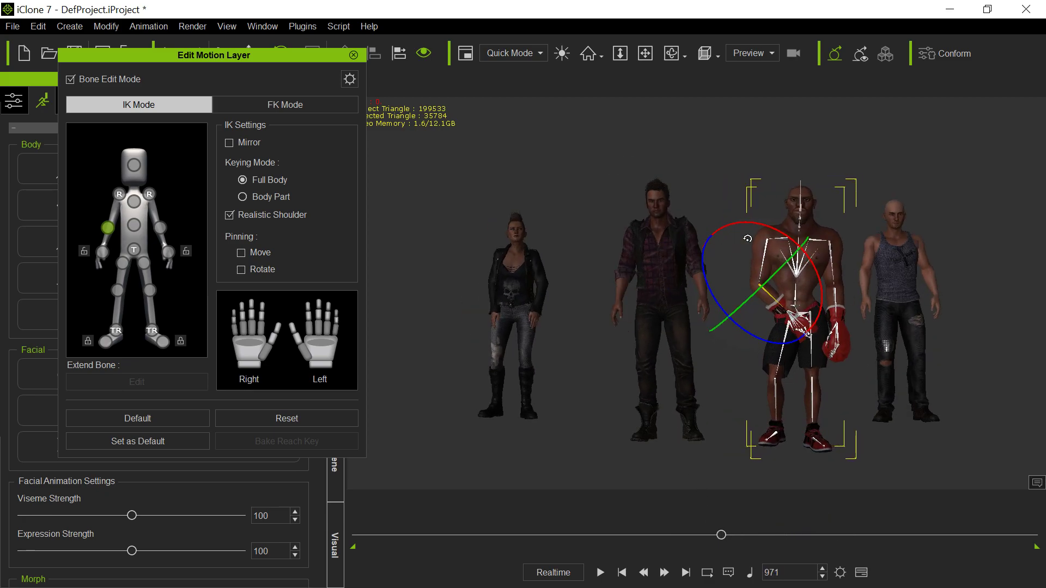
Tilt the boxer's head forward, then return to frame 1 and play the animation.
left_click(129, 159)
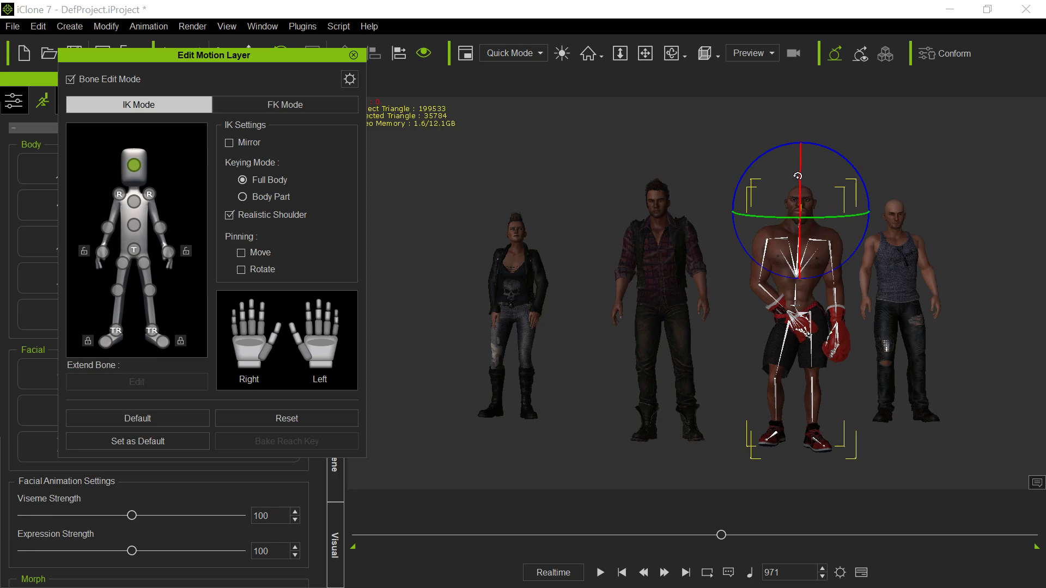
left_click_drag(798, 184, 799, 213)
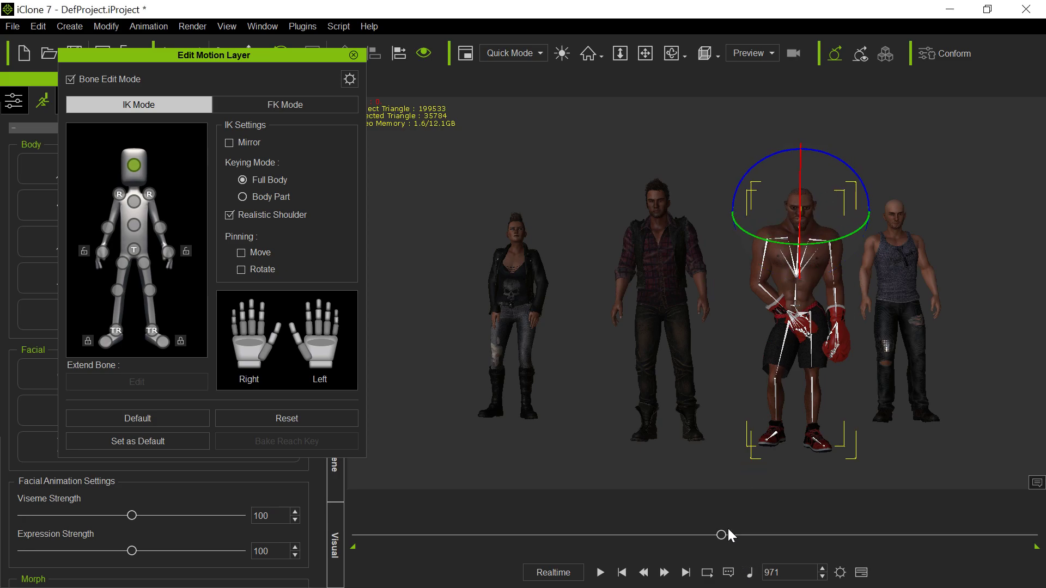
left_click_drag(722, 536, 362, 538)
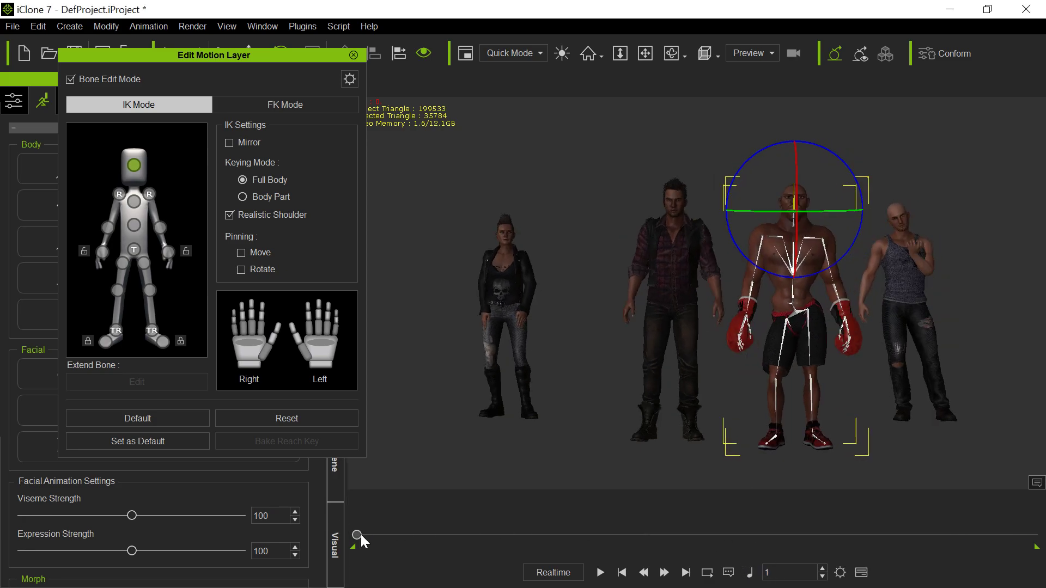
left_click(598, 572)
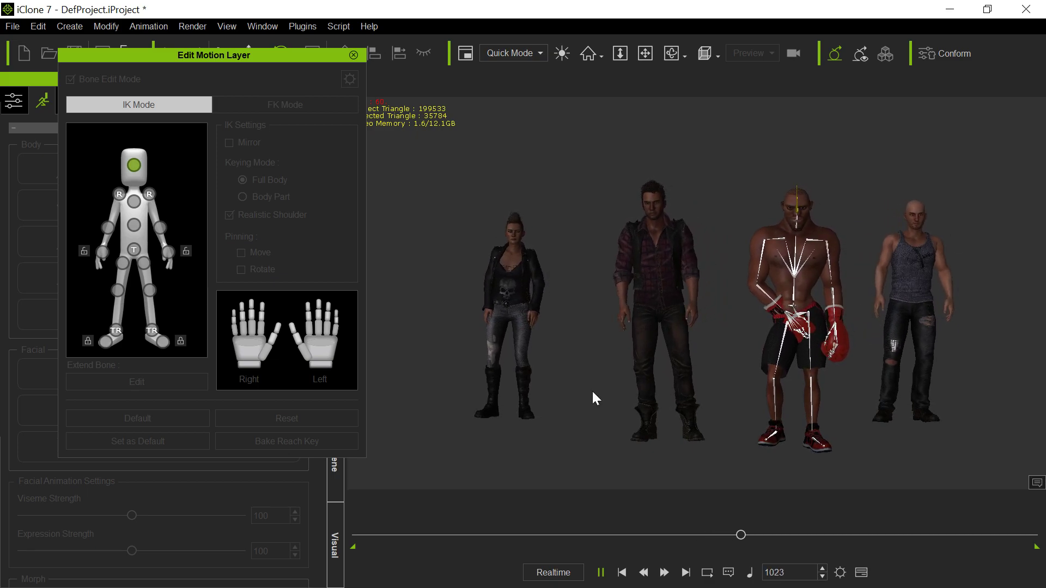
Pause playback at frame 1172 and close the Edit Motion Layer panel.
left_click(599, 574)
left_click(355, 56)
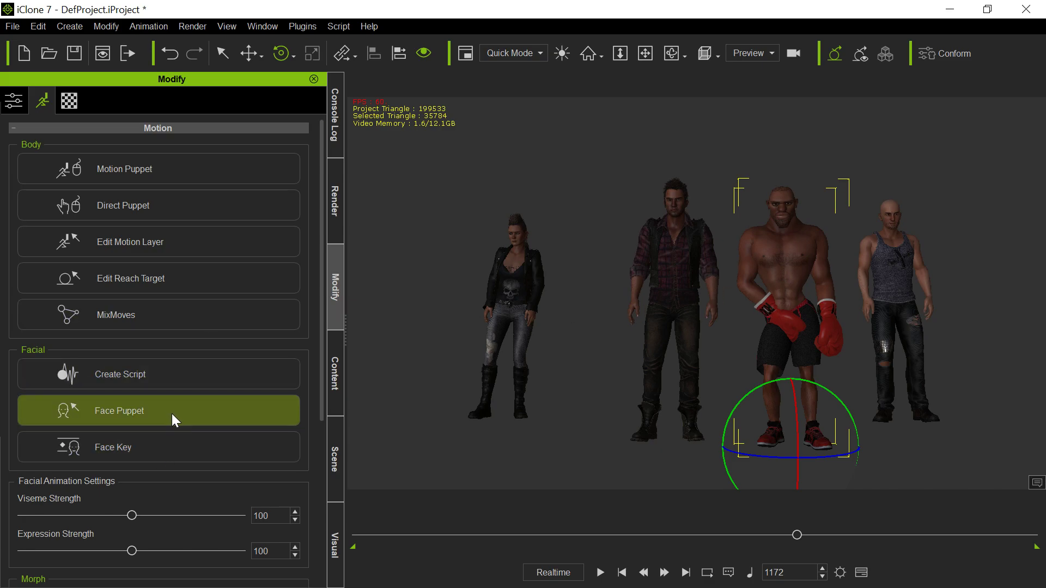
Key the Happy_7 expression on the boxer's face at frame 1172 in Face Key.
left_click(176, 446)
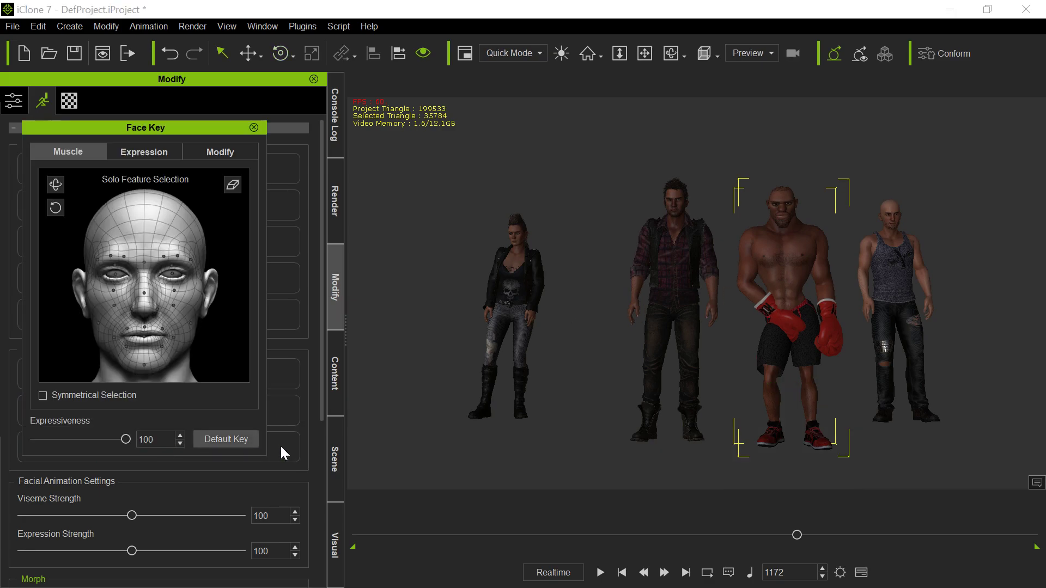
left_click(134, 154)
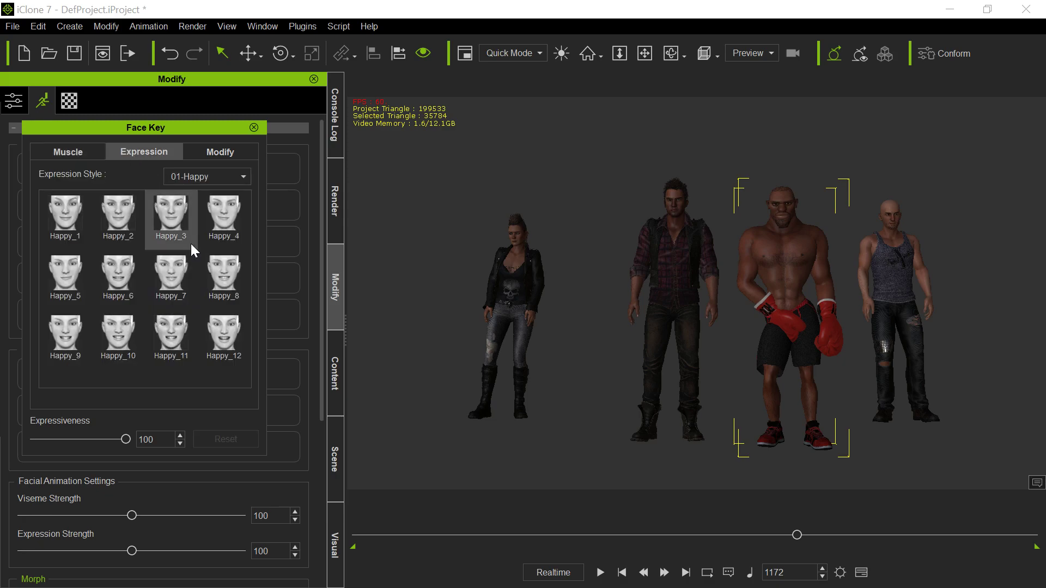
left_click(163, 278)
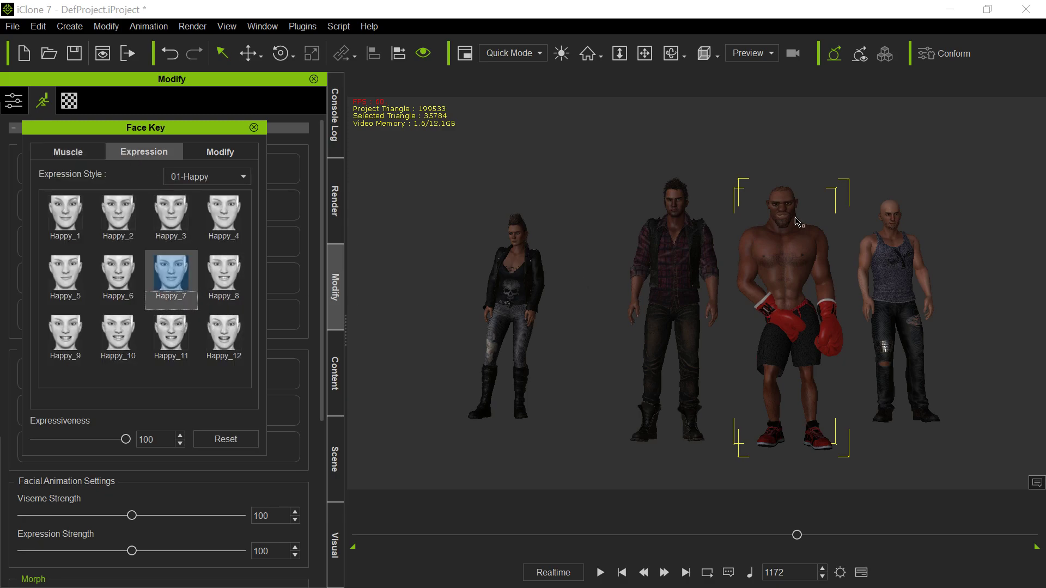
scroll(784, 234, "up", 5)
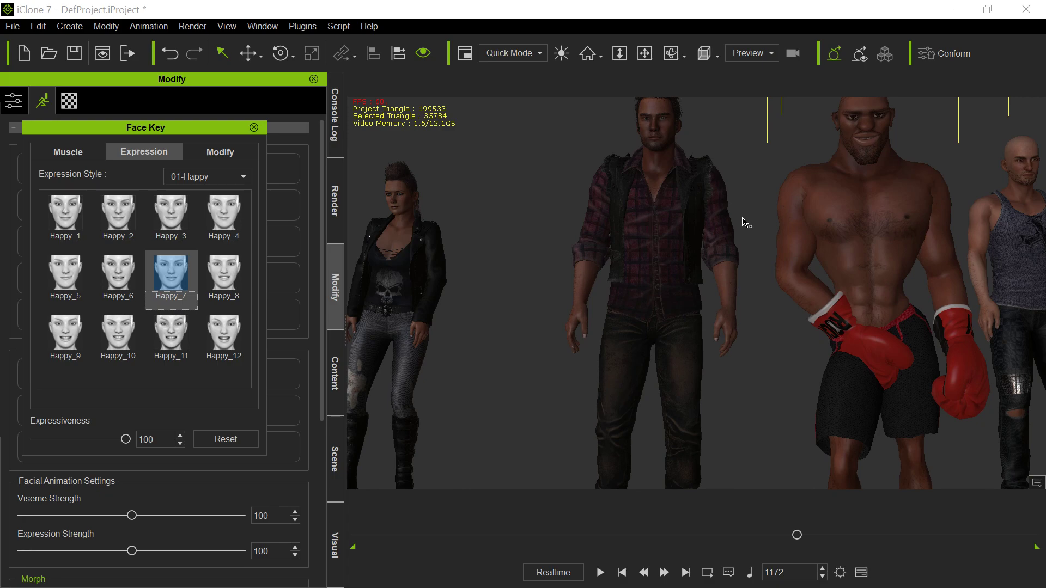
middle_click_drag(726, 221, 707, 319)
scroll(667, 319, "up", 3)
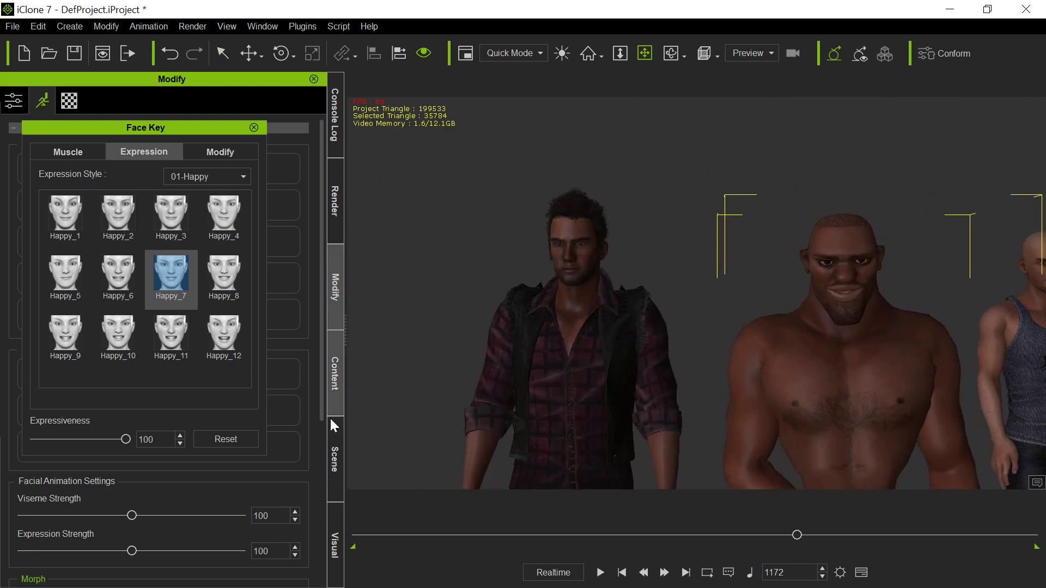
At frame 484, key the Fear_7 expression from the 05-Fear expression style.
left_click_drag(797, 536, 540, 547)
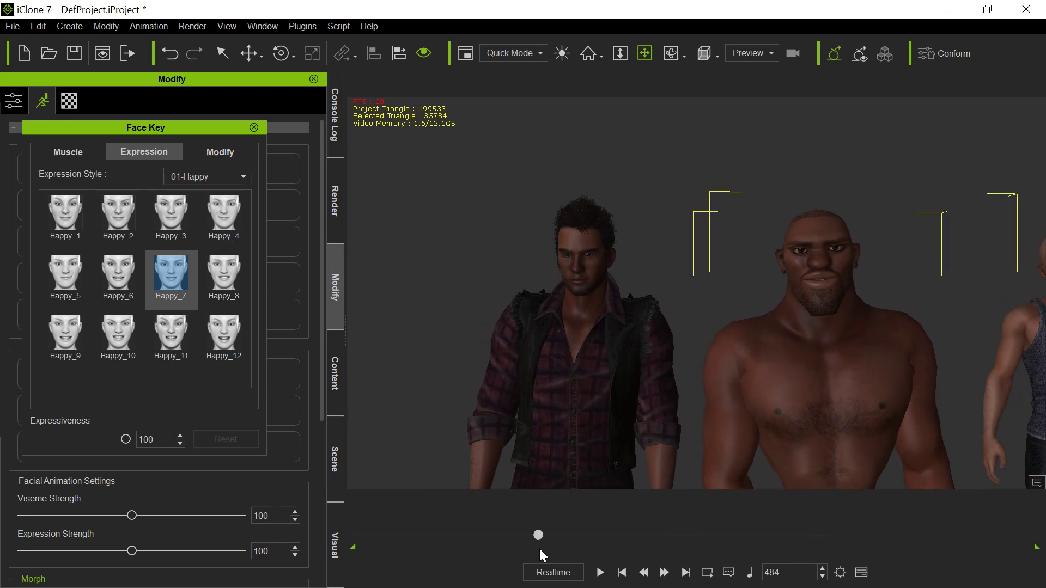
left_click(221, 176)
left_click(211, 228)
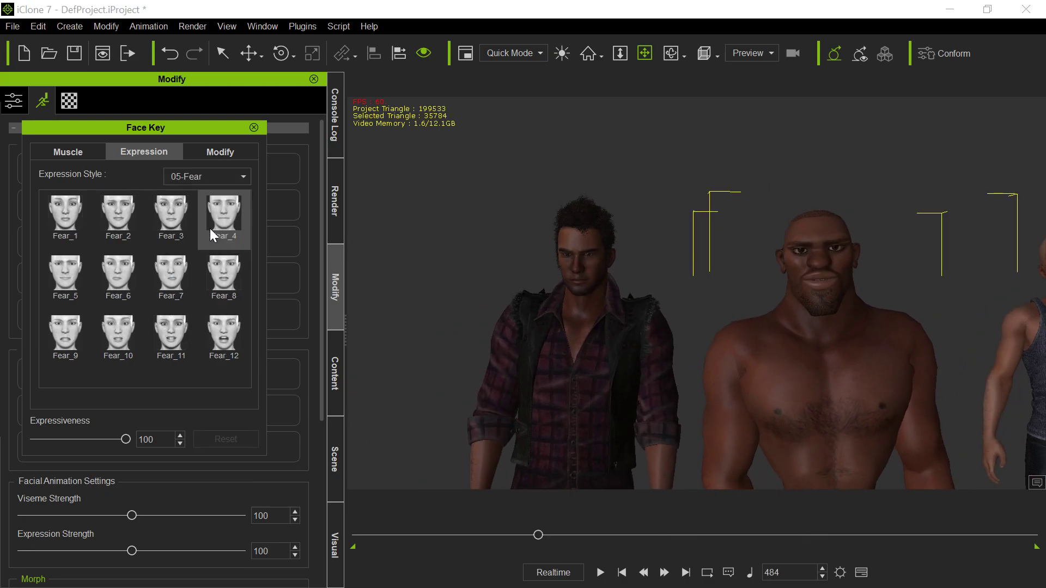
left_click(170, 287)
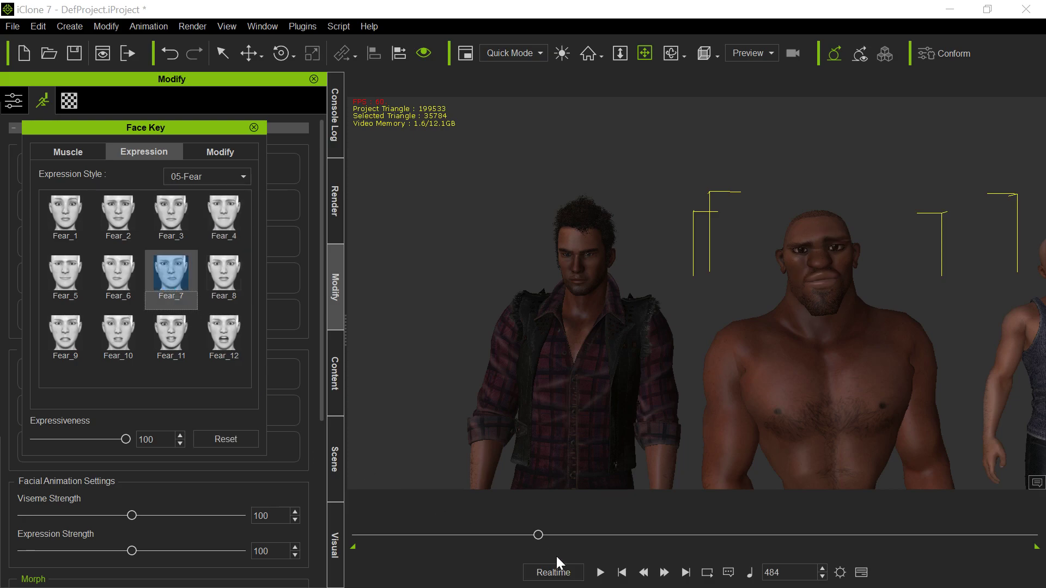
Scrub forward to check the face, view the feature adjustments, and close Face Key.
left_click_drag(537, 540, 860, 527)
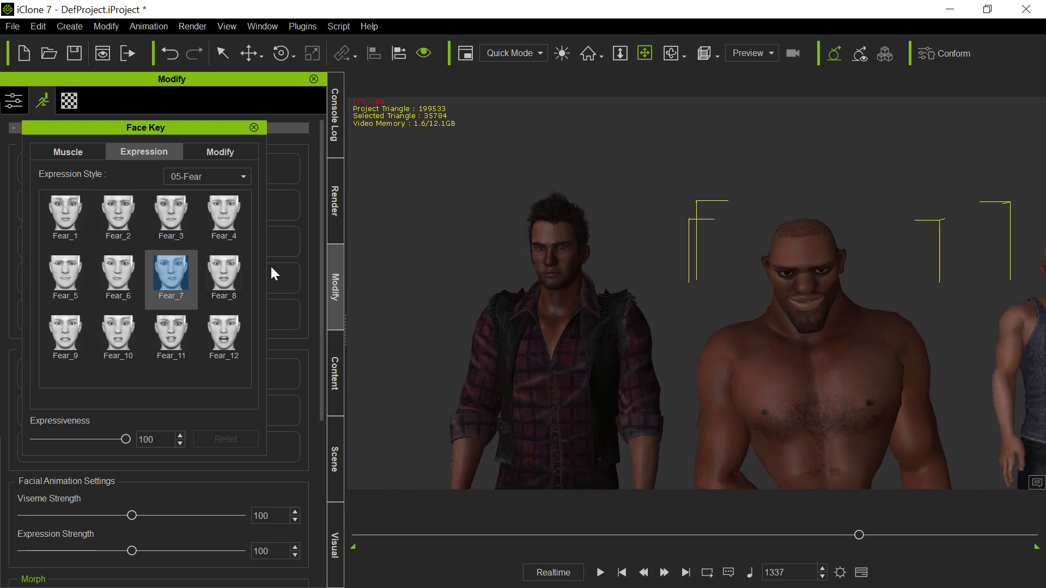
left_click(219, 158)
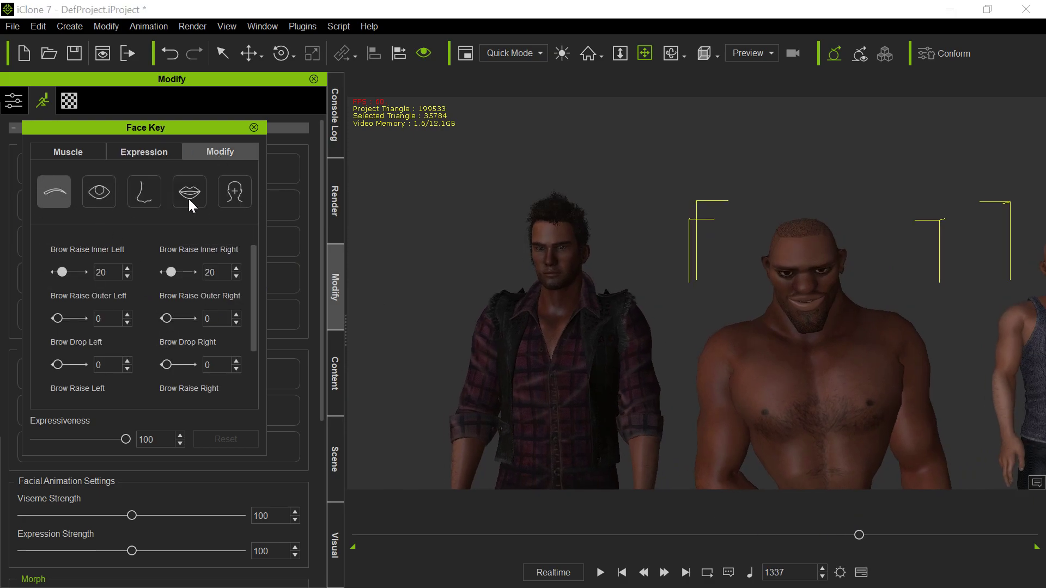
left_click(54, 152)
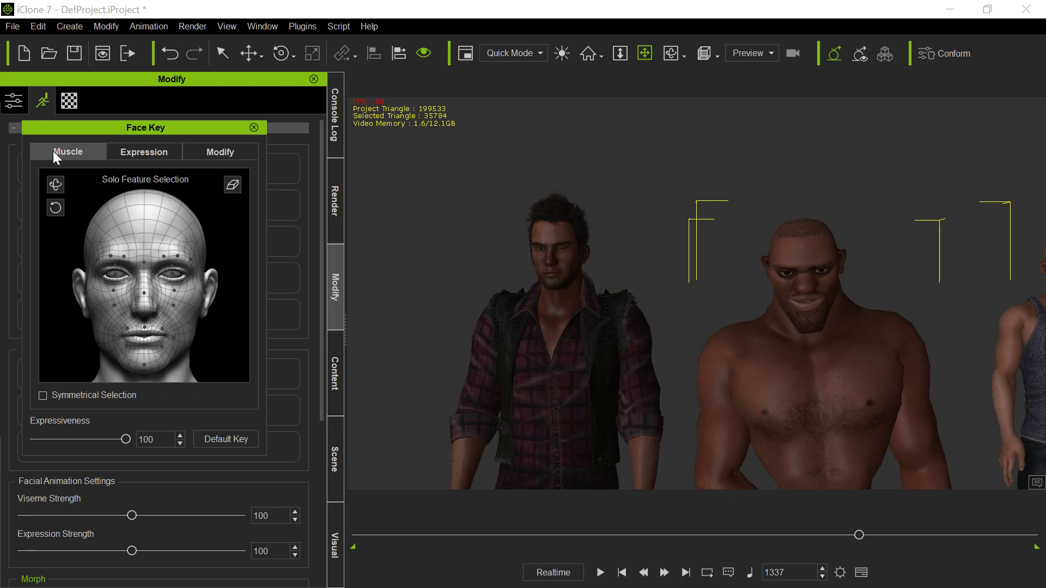
left_click(253, 129)
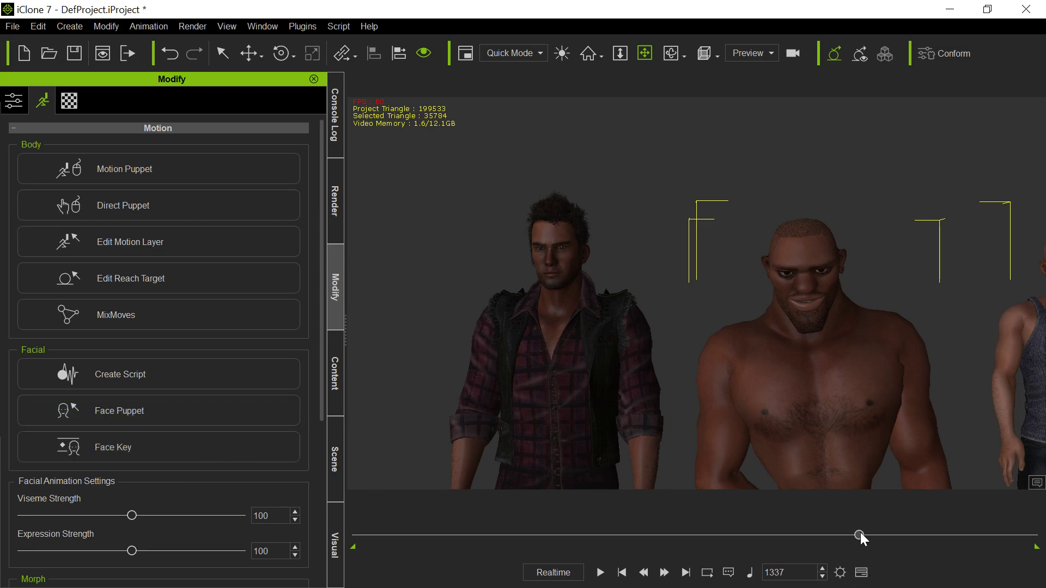
left_click_drag(860, 536, 916, 536)
scroll(663, 210, "down", 5)
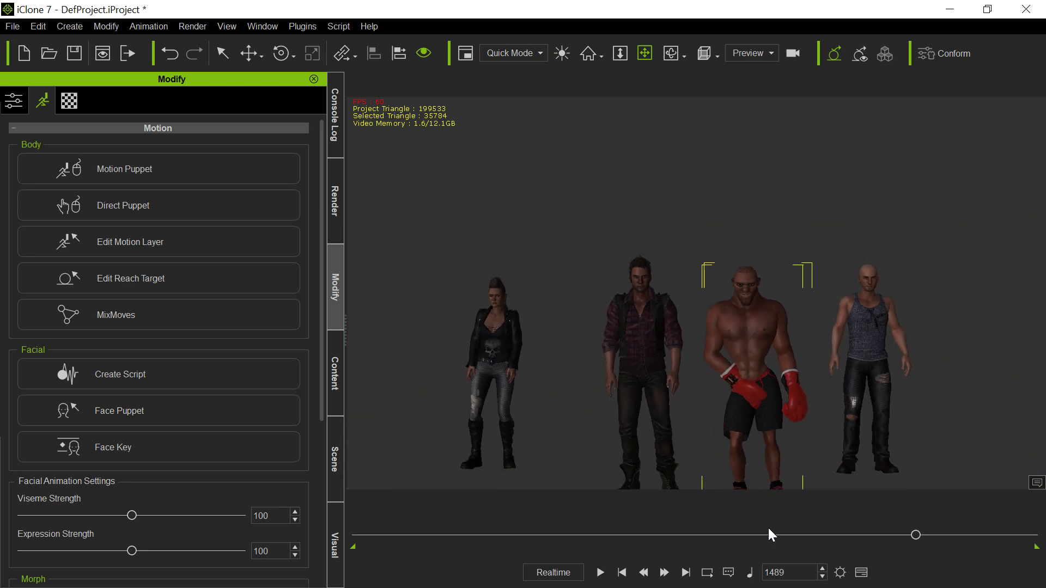
left_click_drag(916, 535, 870, 536)
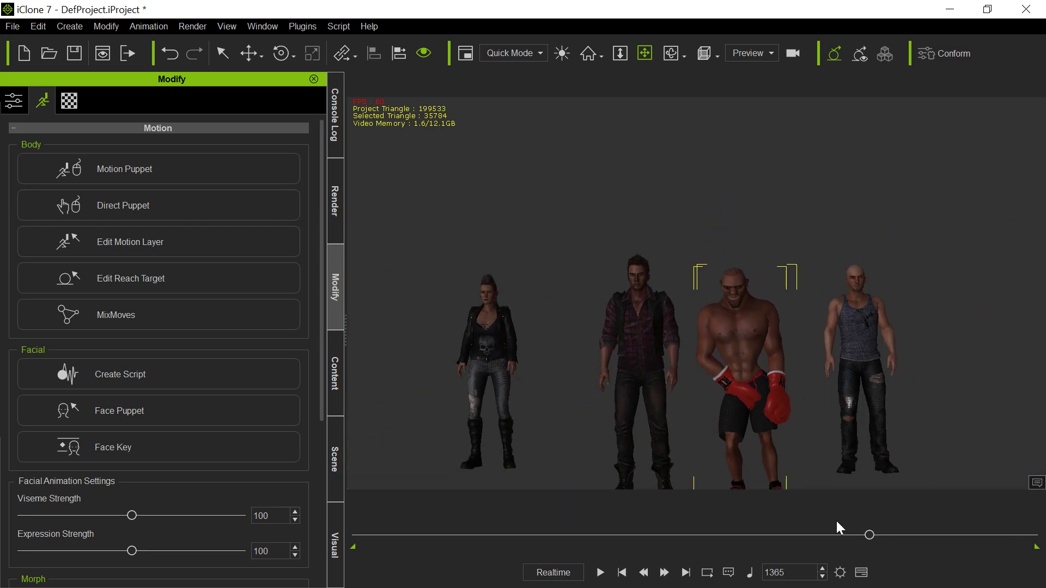
middle_click_drag(701, 472, 692, 417)
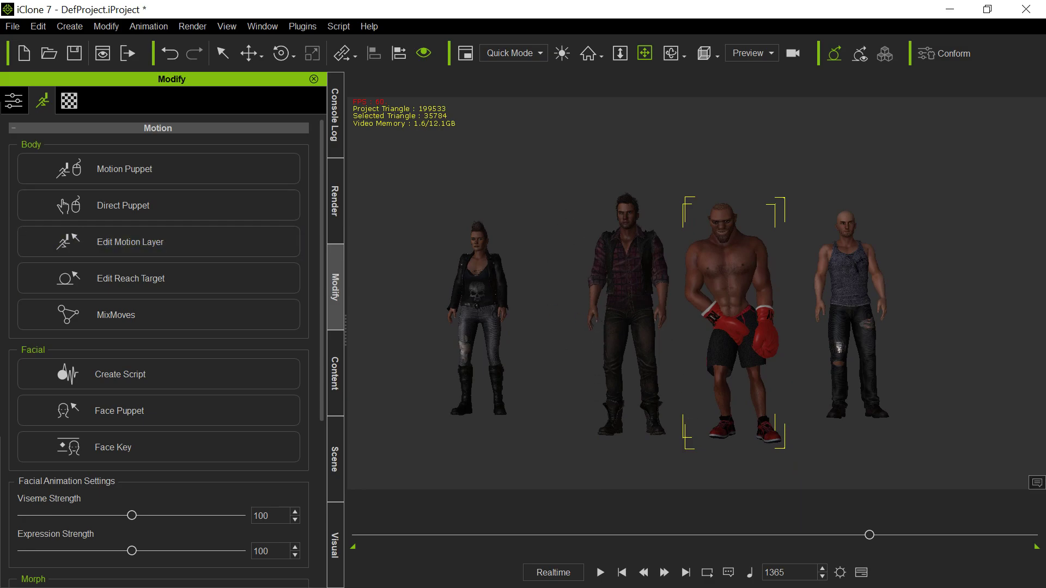
key("F3")
left_click_drag(413, 86, 521, 163)
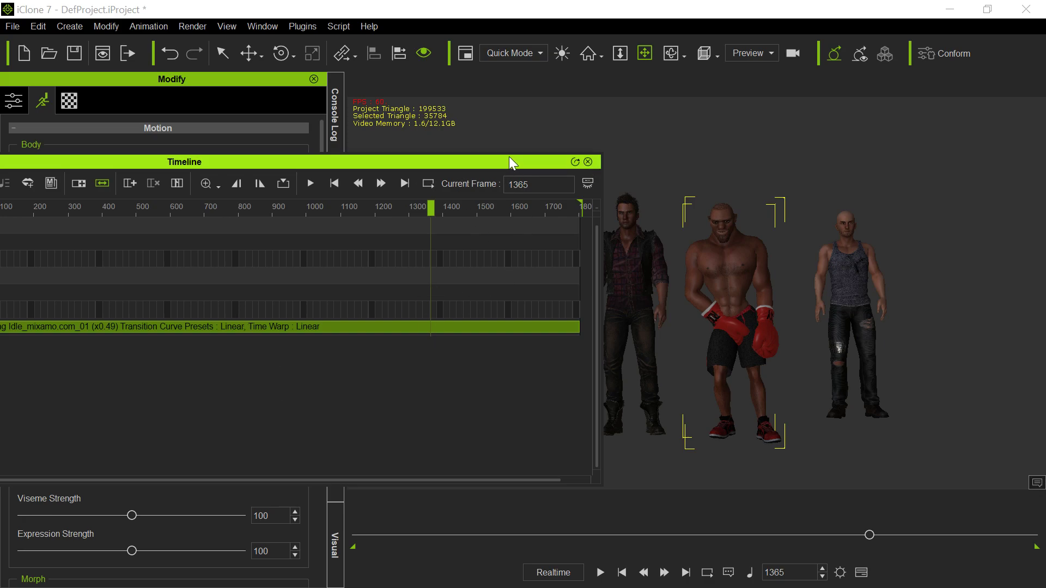
key("F3")
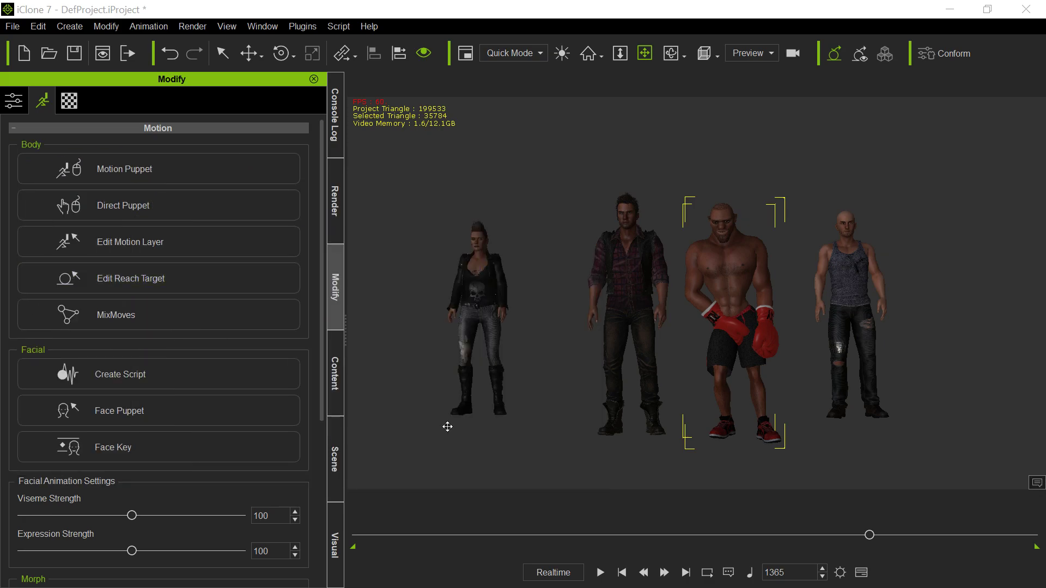